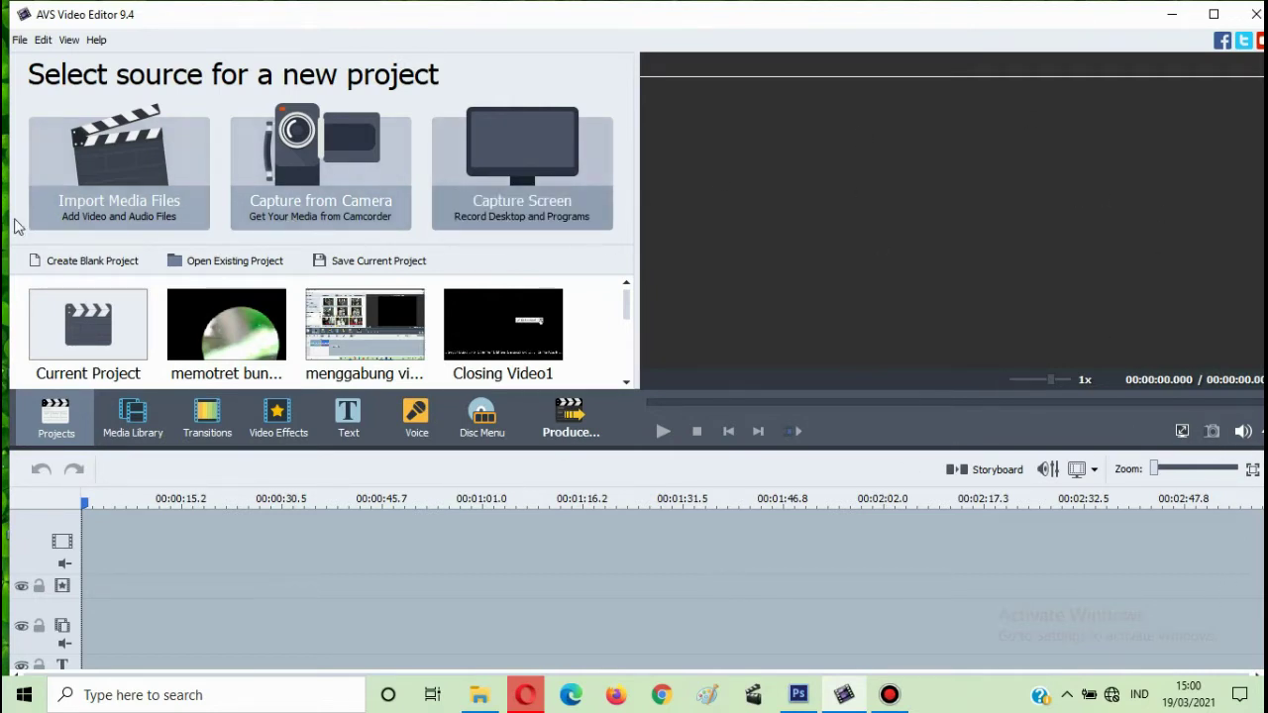
Step: Start importing media files and browse to the 000 SWZ TV folder on the DATA (F:) drive
click(119, 181)
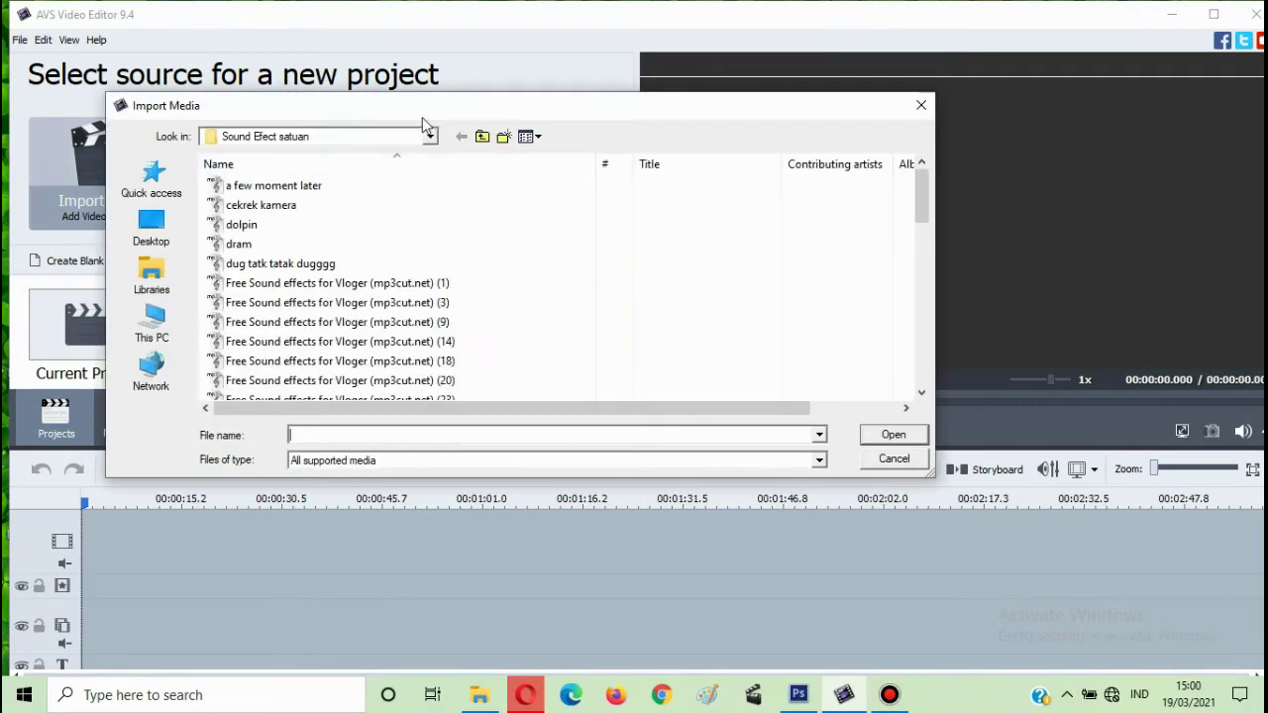
click(431, 140)
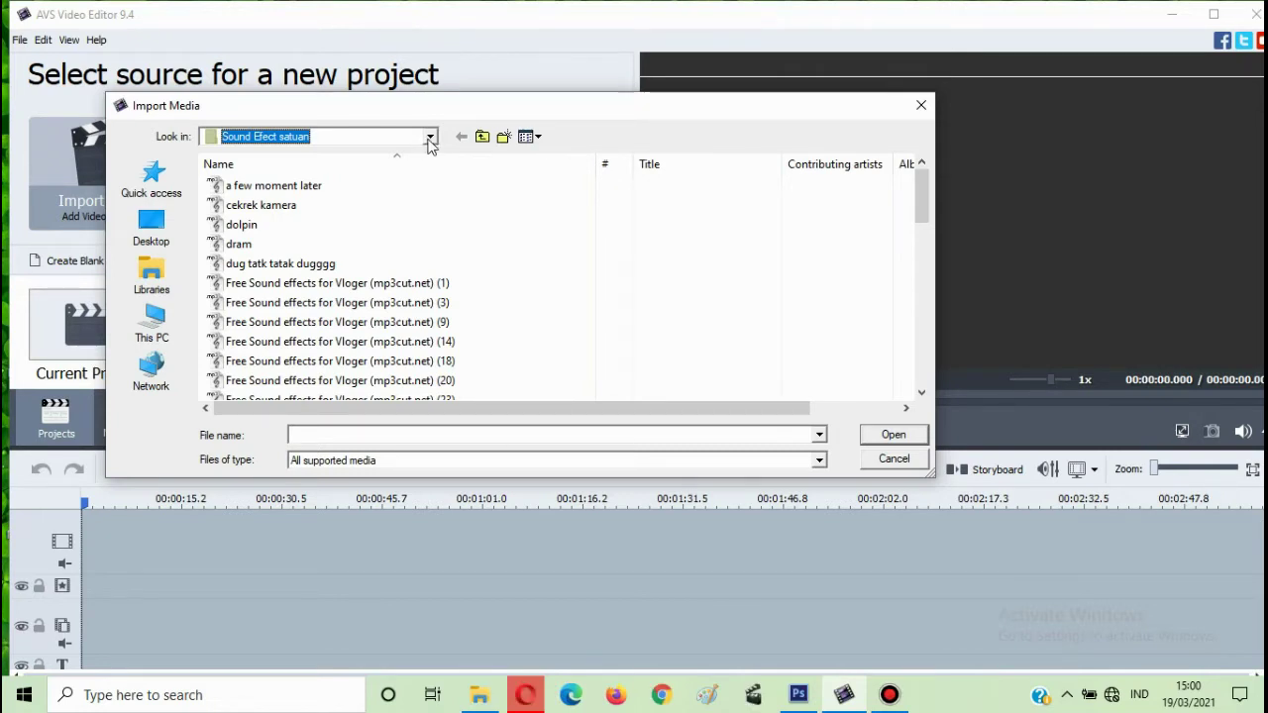
click(431, 137)
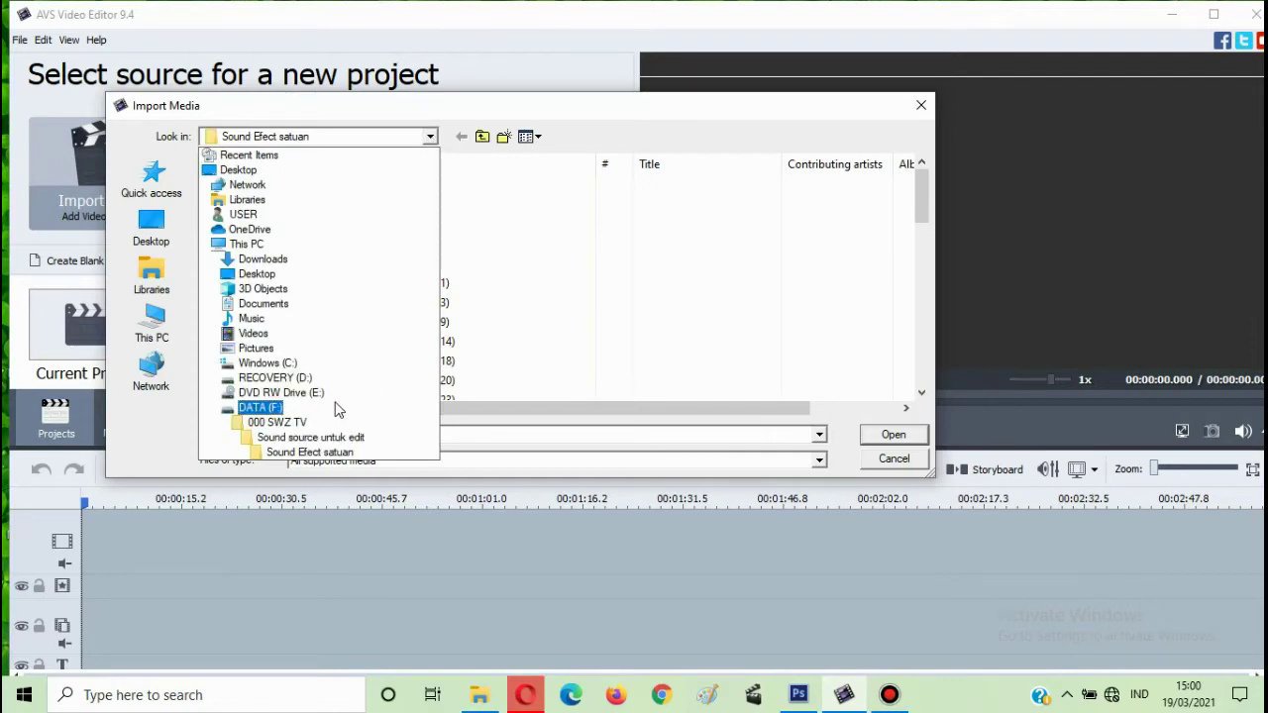
click(263, 405)
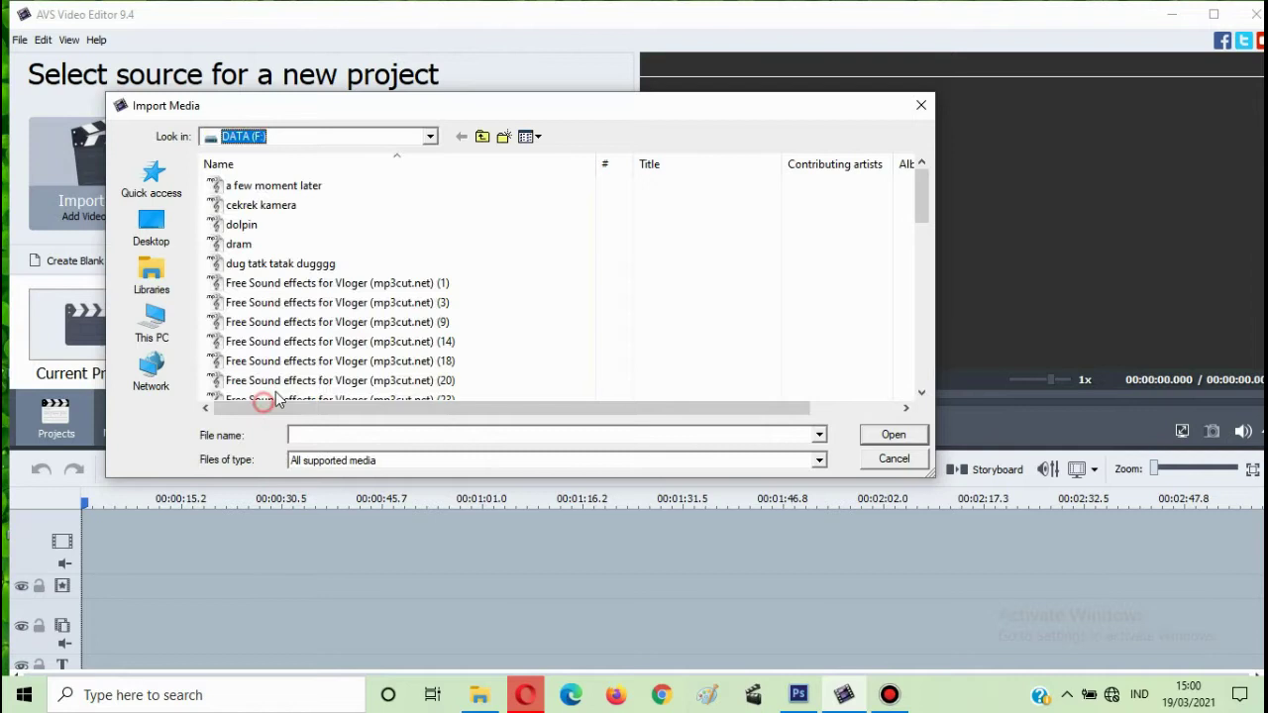
click(430, 136)
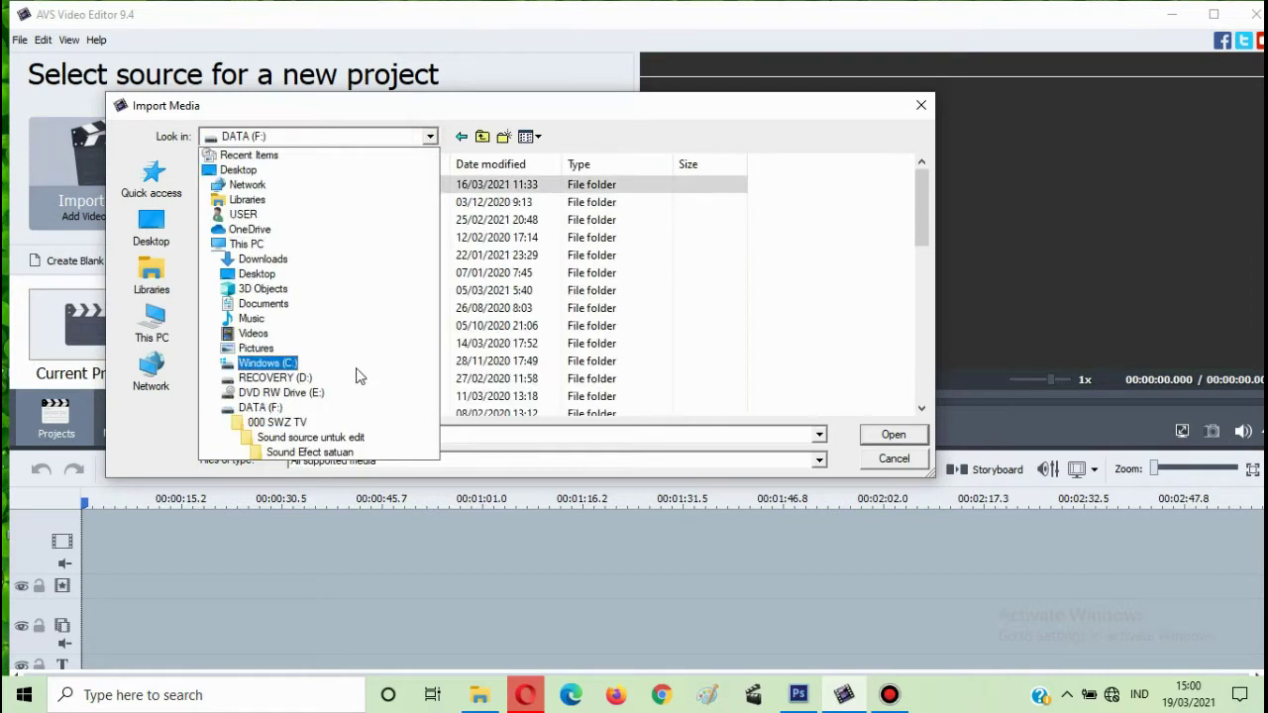
click(923, 206)
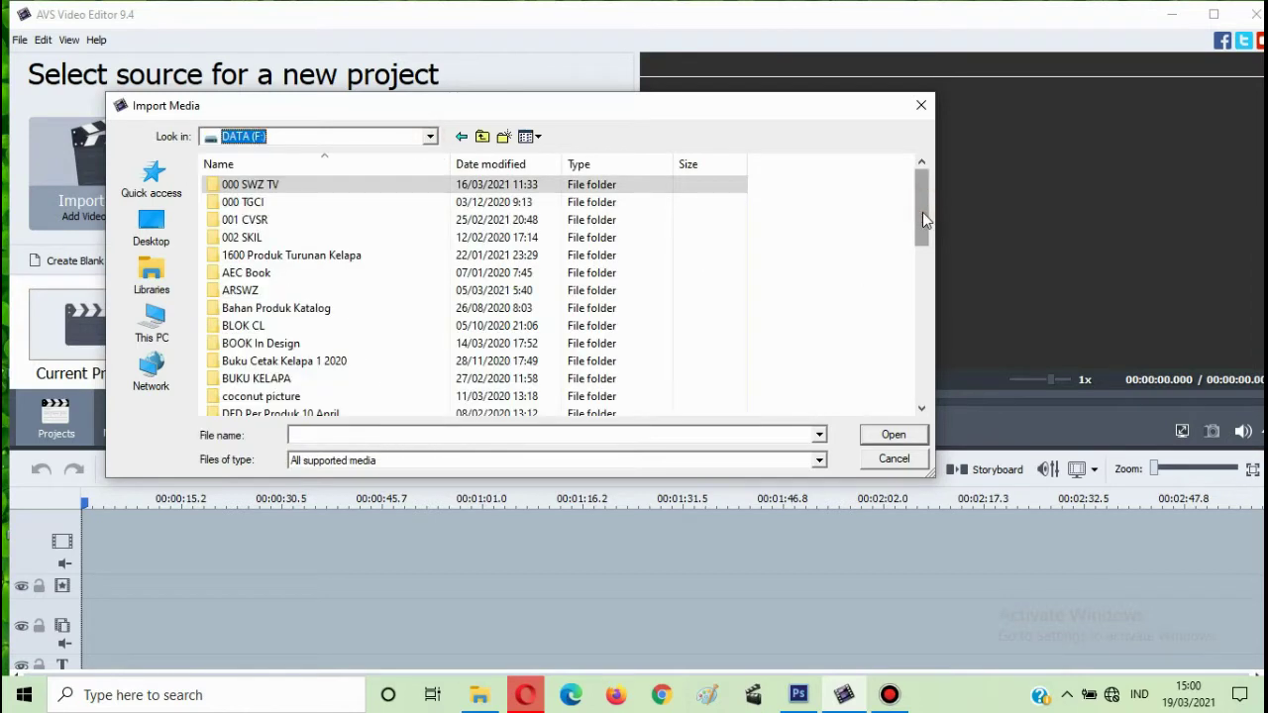
click(275, 188)
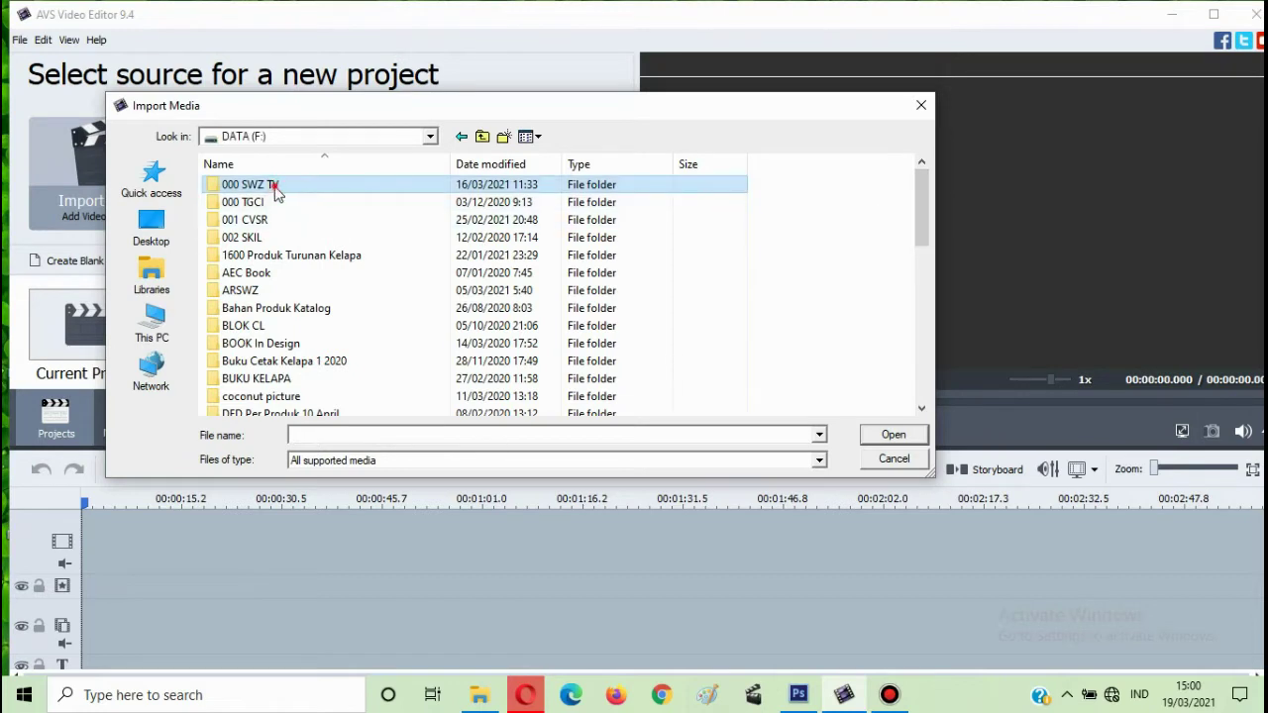
double_click(275, 188)
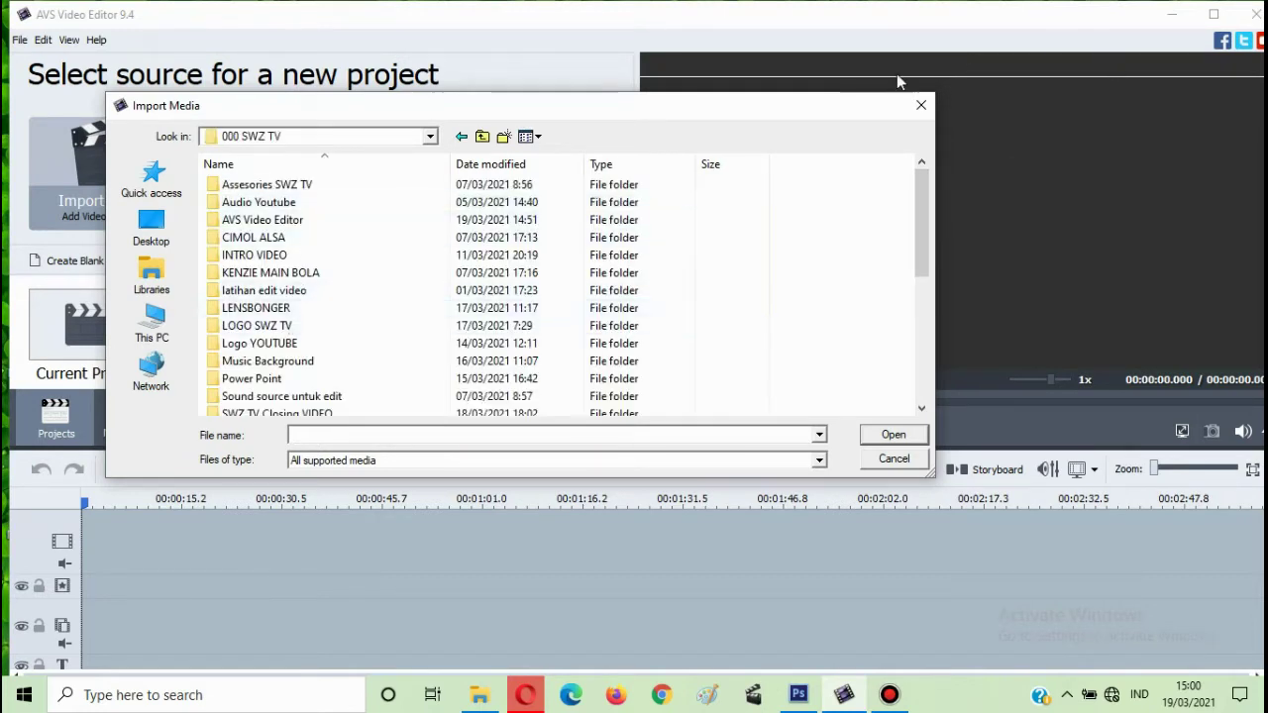
Step: Import the video "Best No Text Intro Template Free Download #002 Any video editing software" from INTRO VIDEO > source intro video
double_click(278, 255)
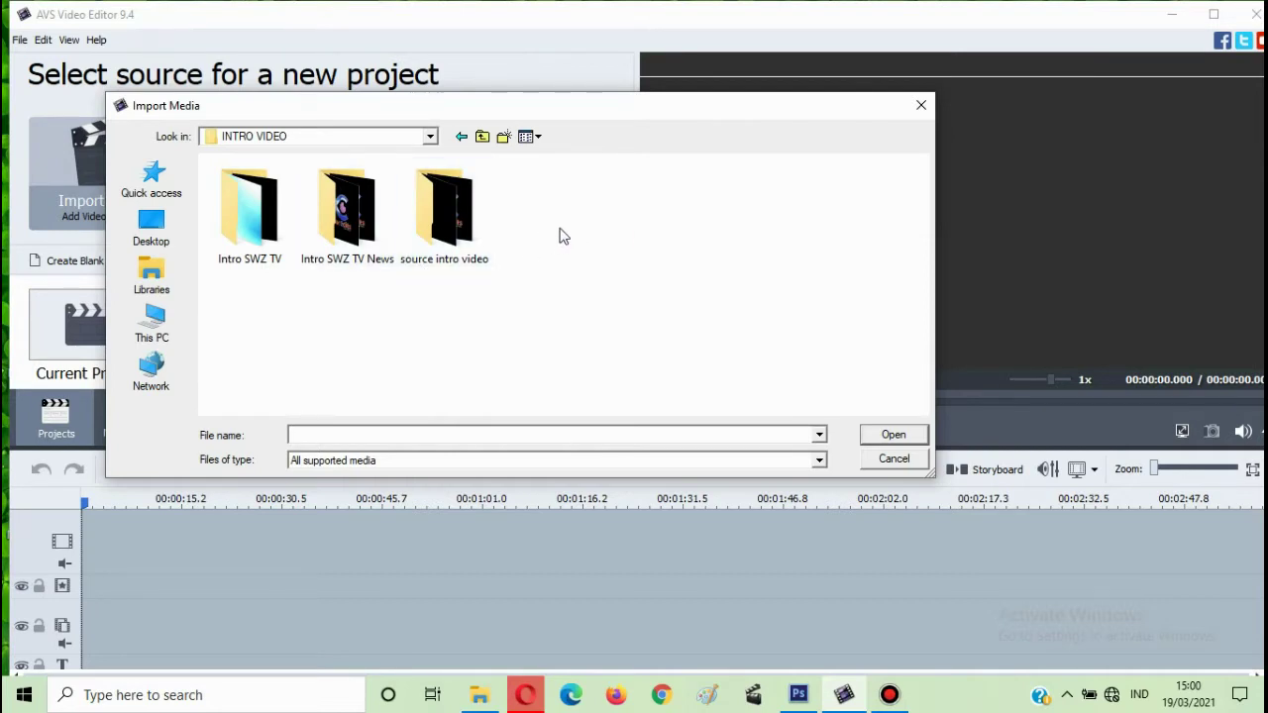
double_click(485, 240)
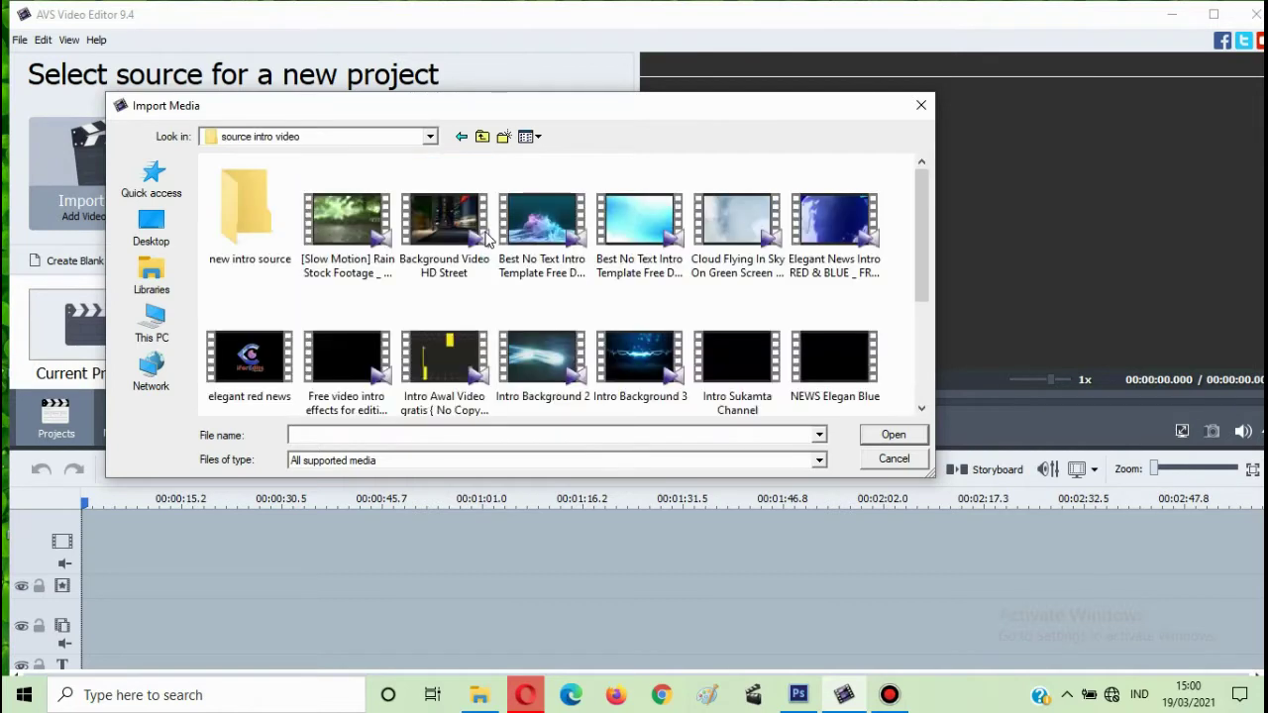
click(540, 246)
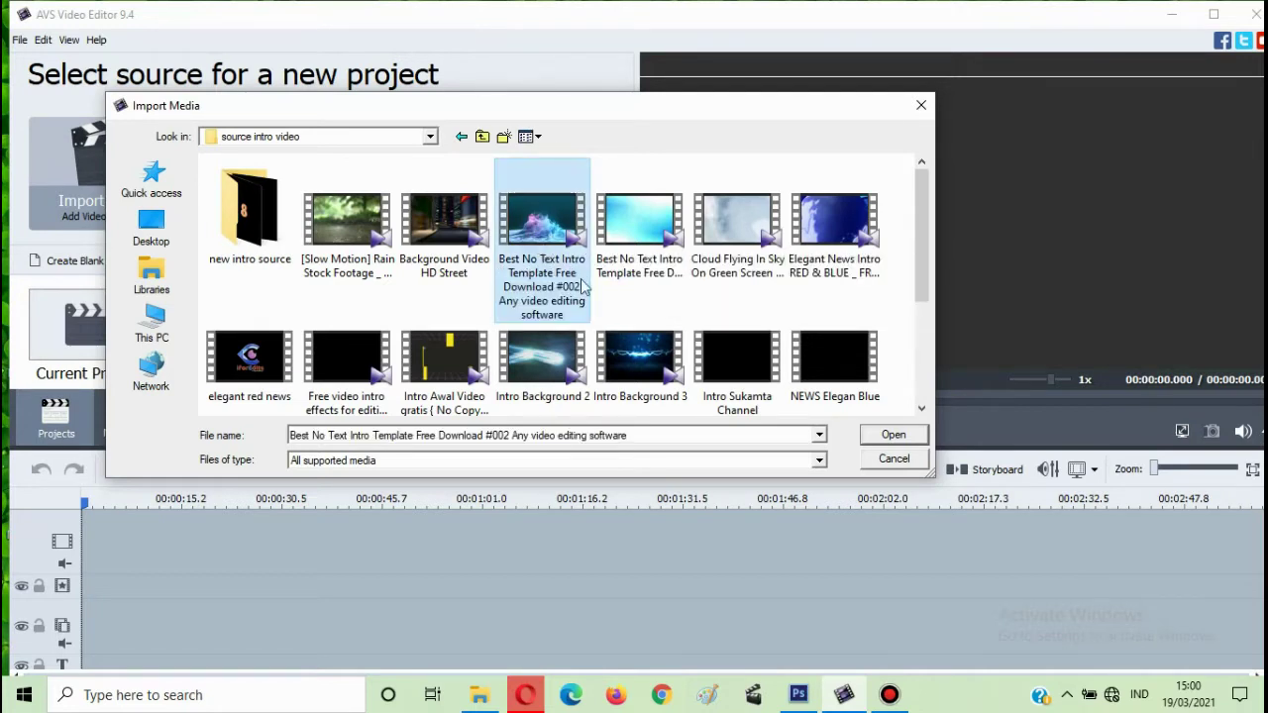
click(893, 435)
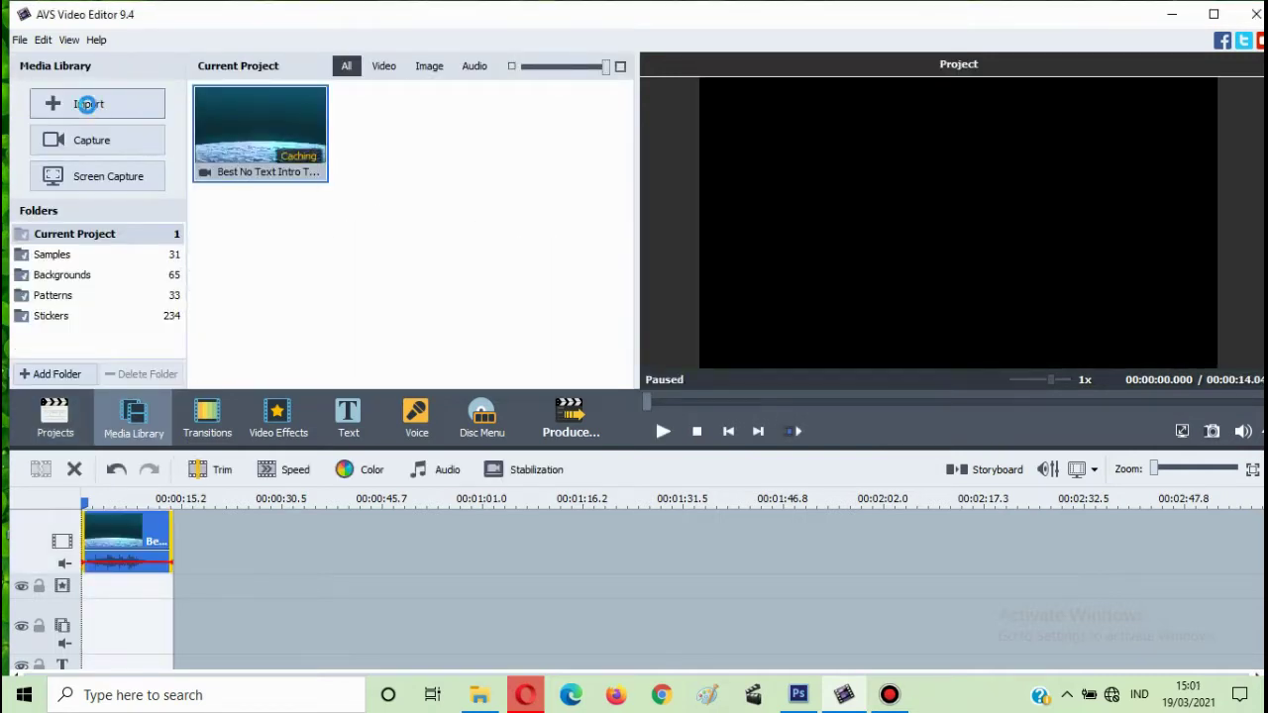
Step: Import the video "Elegant News Intro RED & BLUE _ FREE TO USE _ iforEdits" from the source intro video folder
click(87, 104)
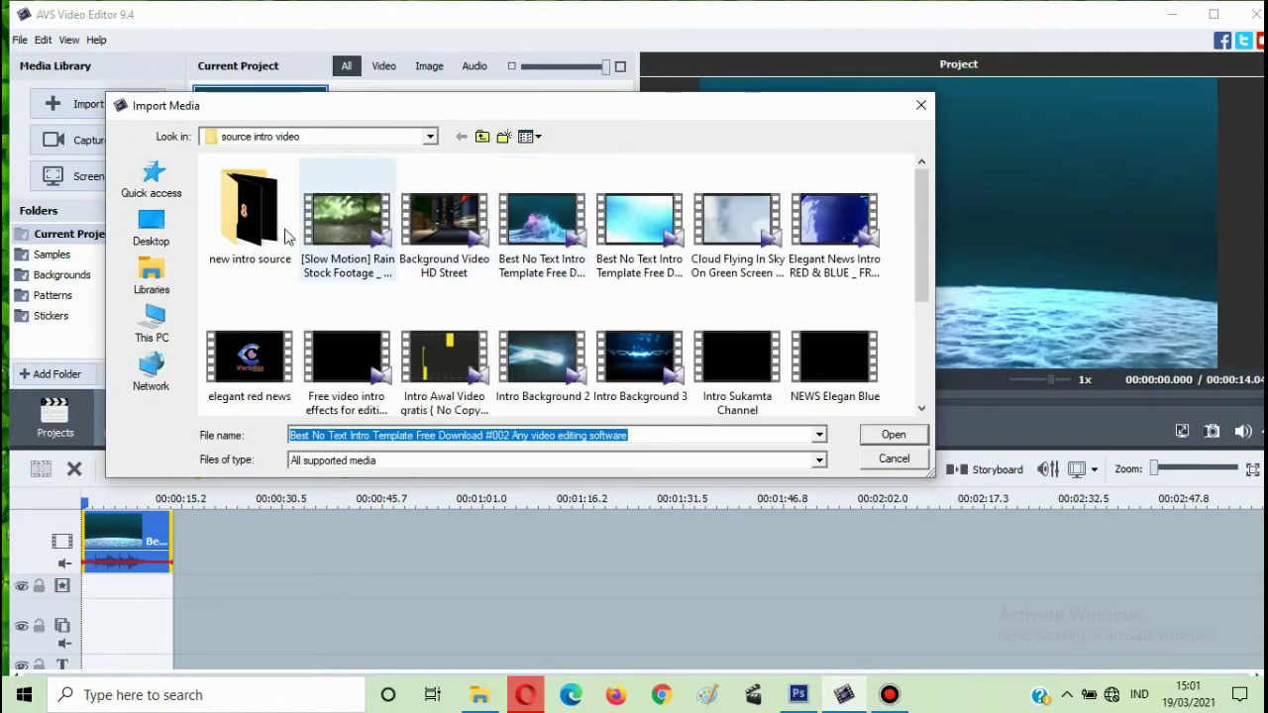
click(429, 137)
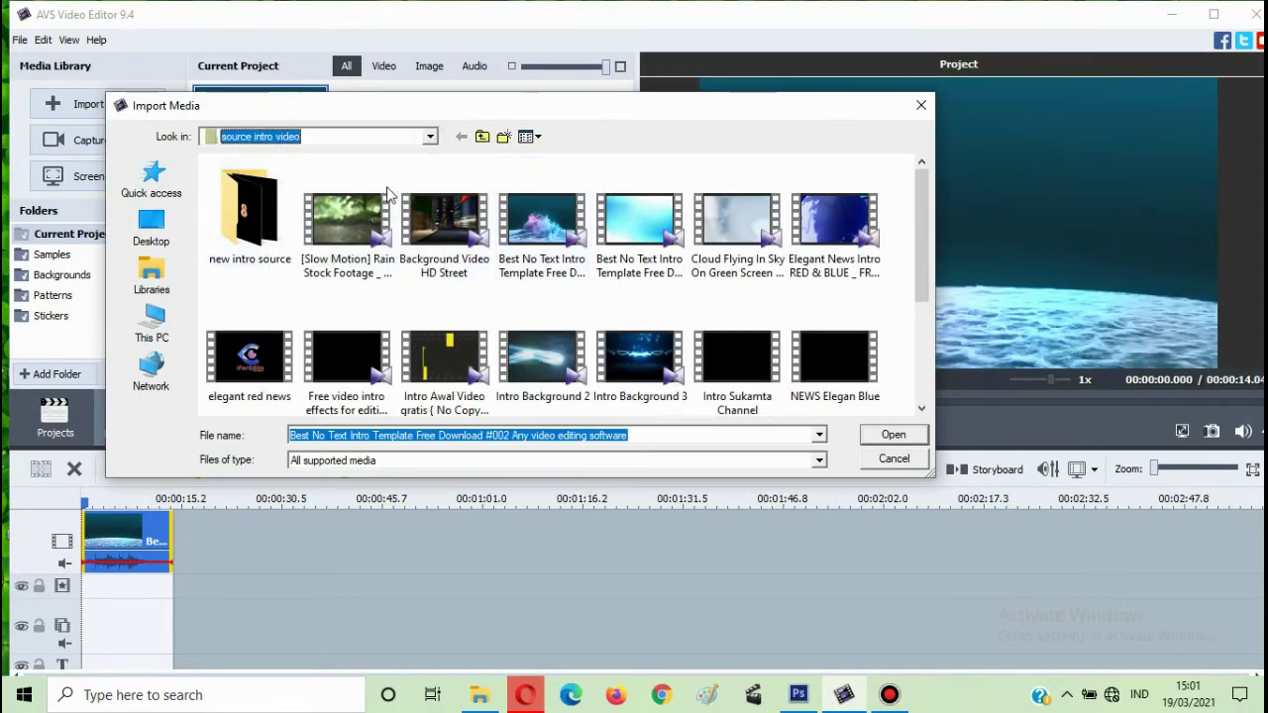
click(430, 137)
click(292, 518)
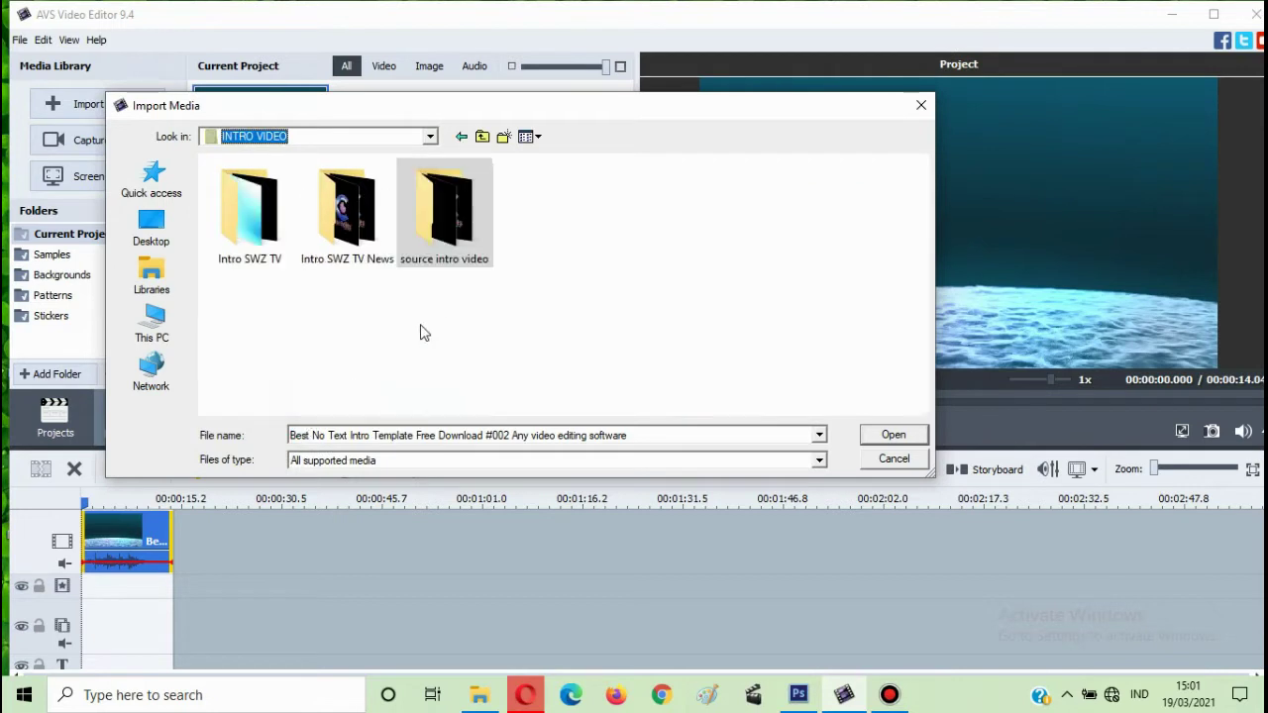
click(429, 232)
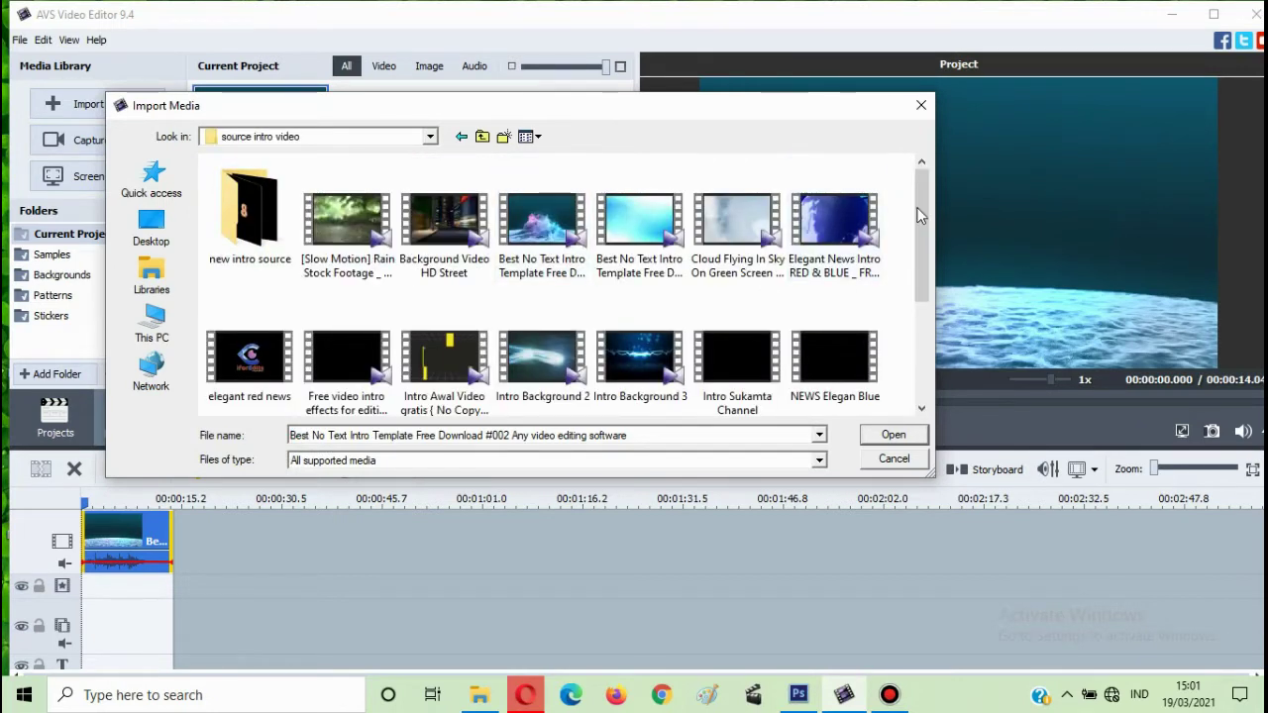
drag(922, 228, 915, 249)
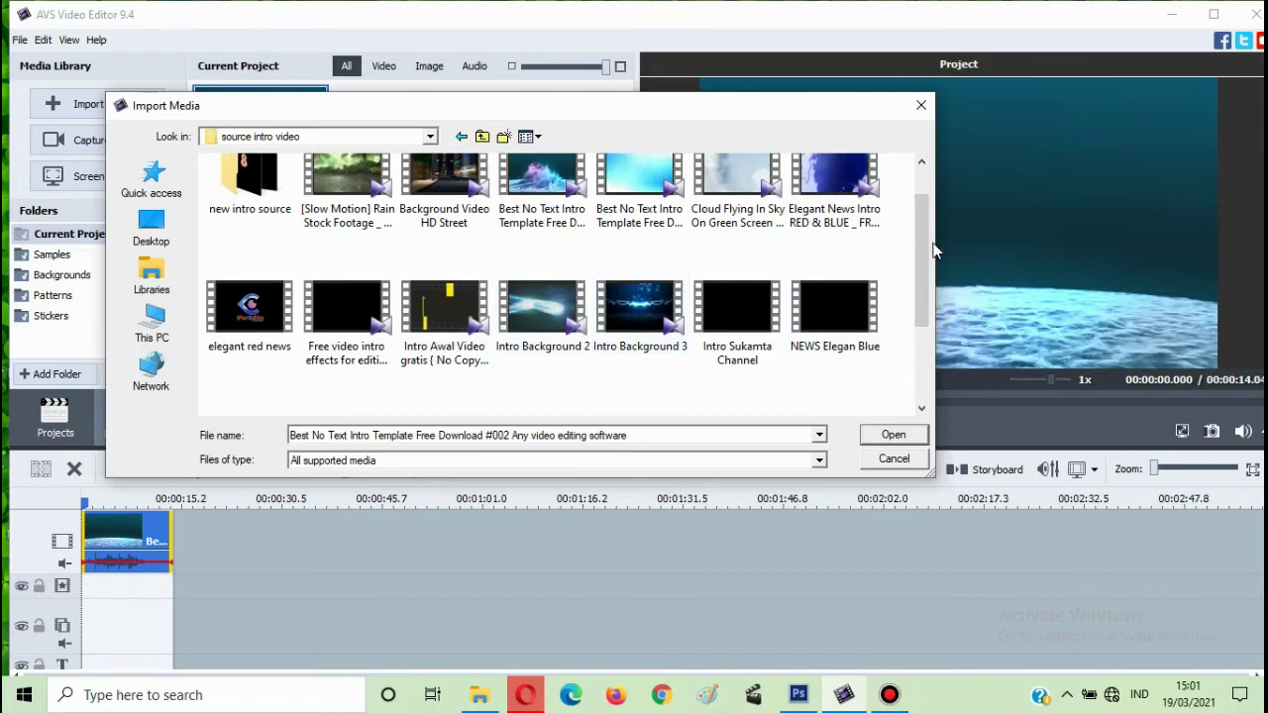
drag(923, 270, 907, 319)
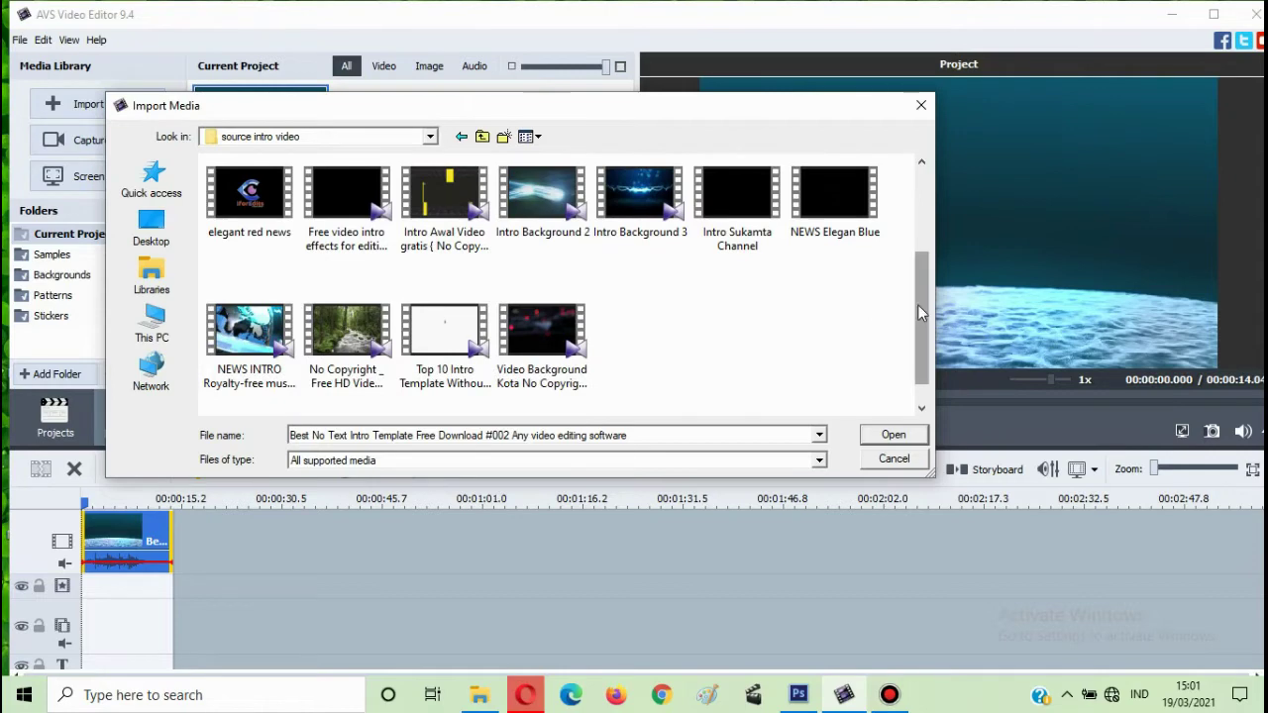
scroll(914, 233, up, 3)
click(834, 218)
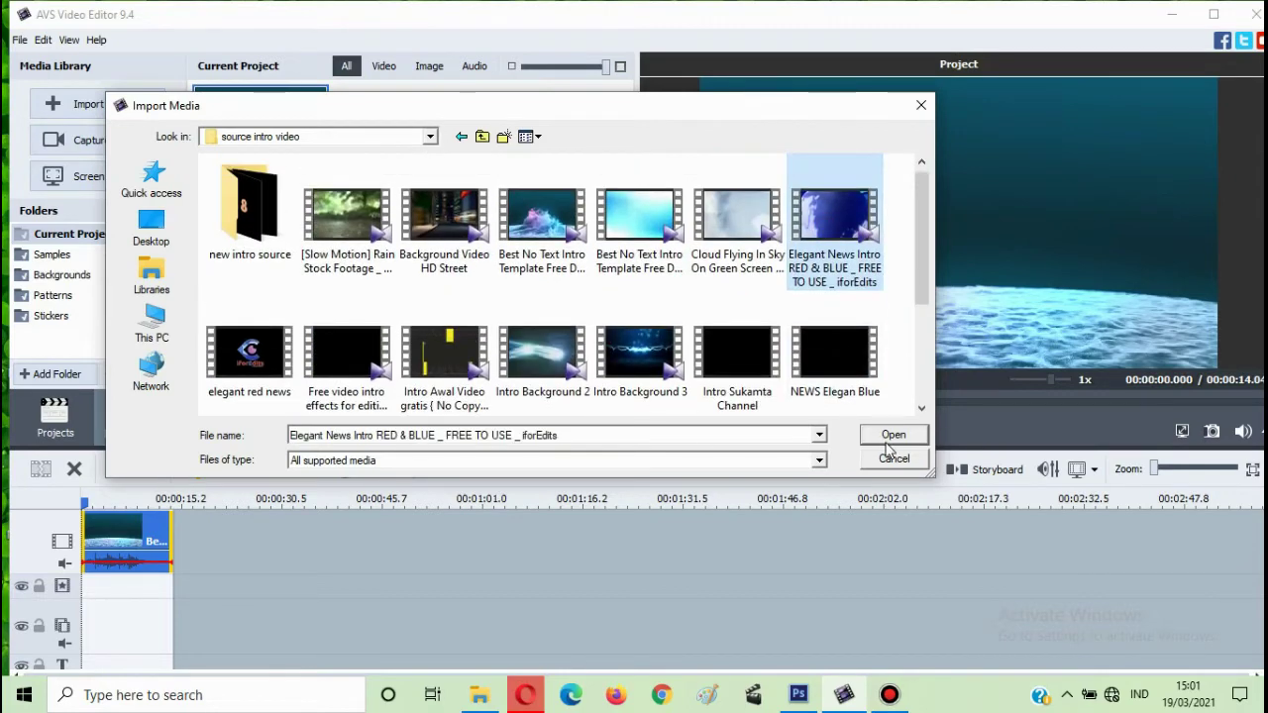
click(927, 434)
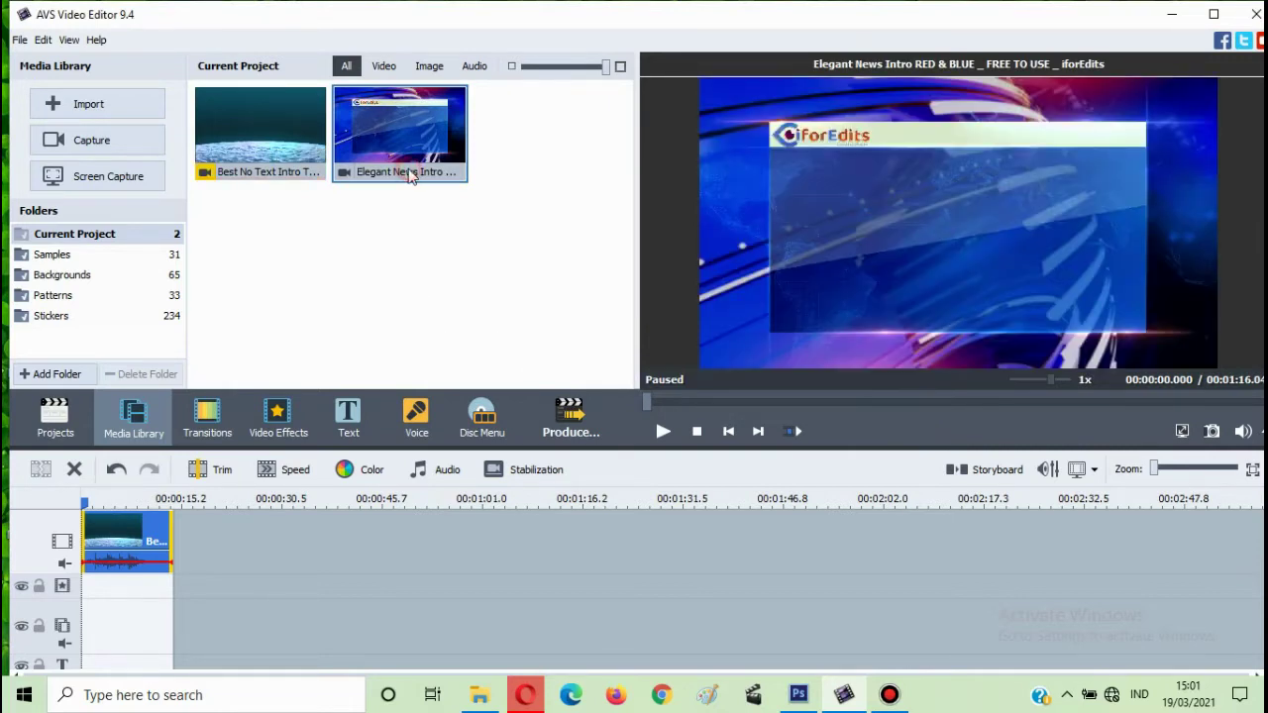
Step: Preview the Elegant News Intro RED & BLUE clip and remove it from the project media
click(411, 172)
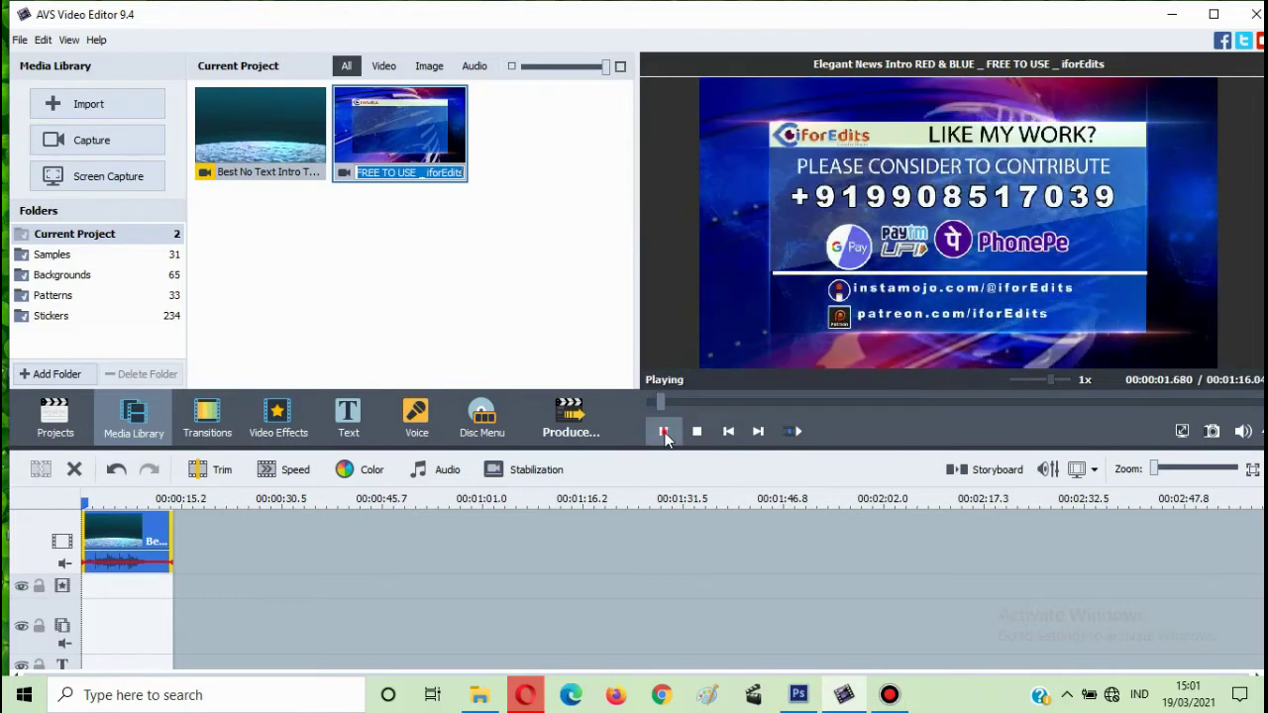
click(663, 432)
click(389, 126)
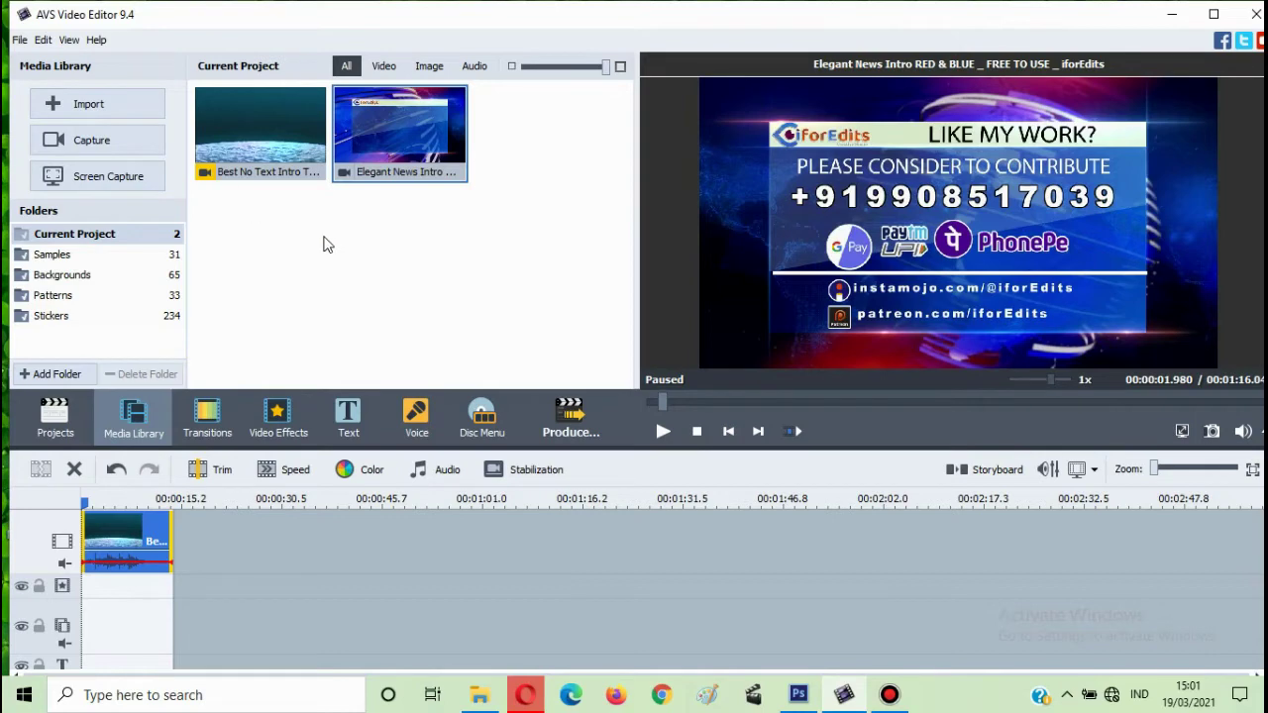
key(Delete)
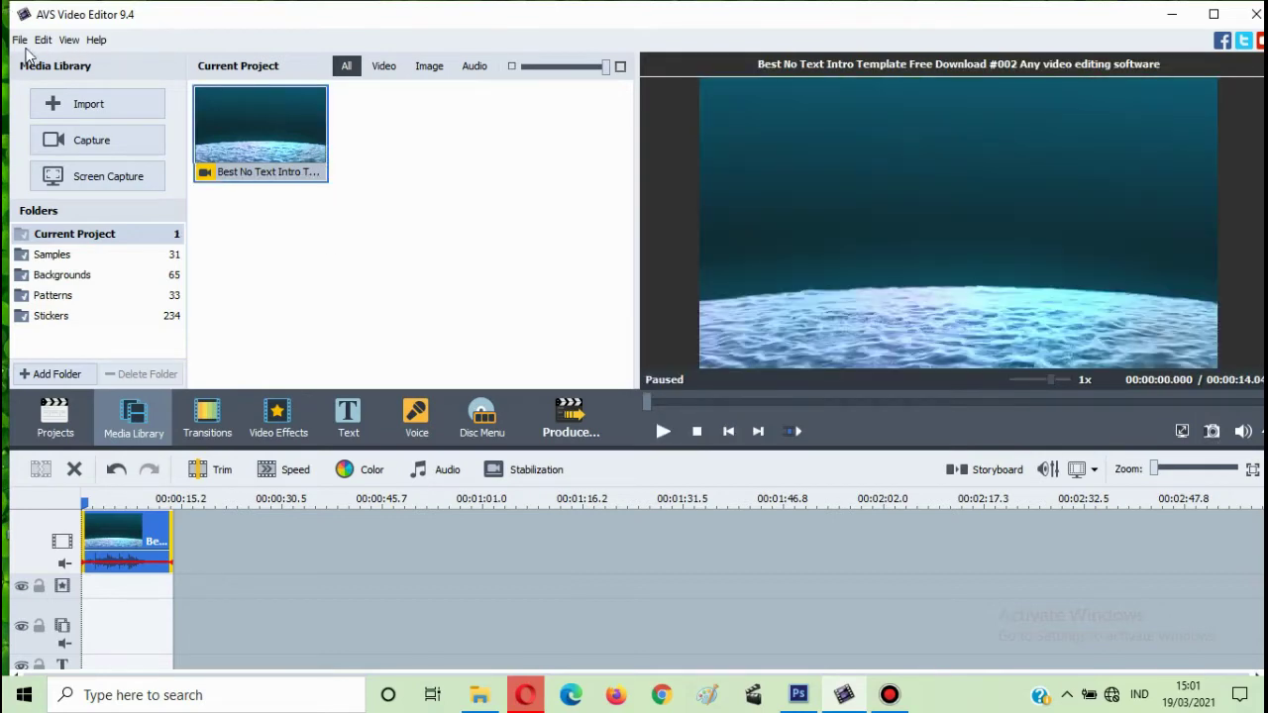
Step: Import the NEWS Elegan Blue video and place it on the timeline directly after the first clip
click(62, 105)
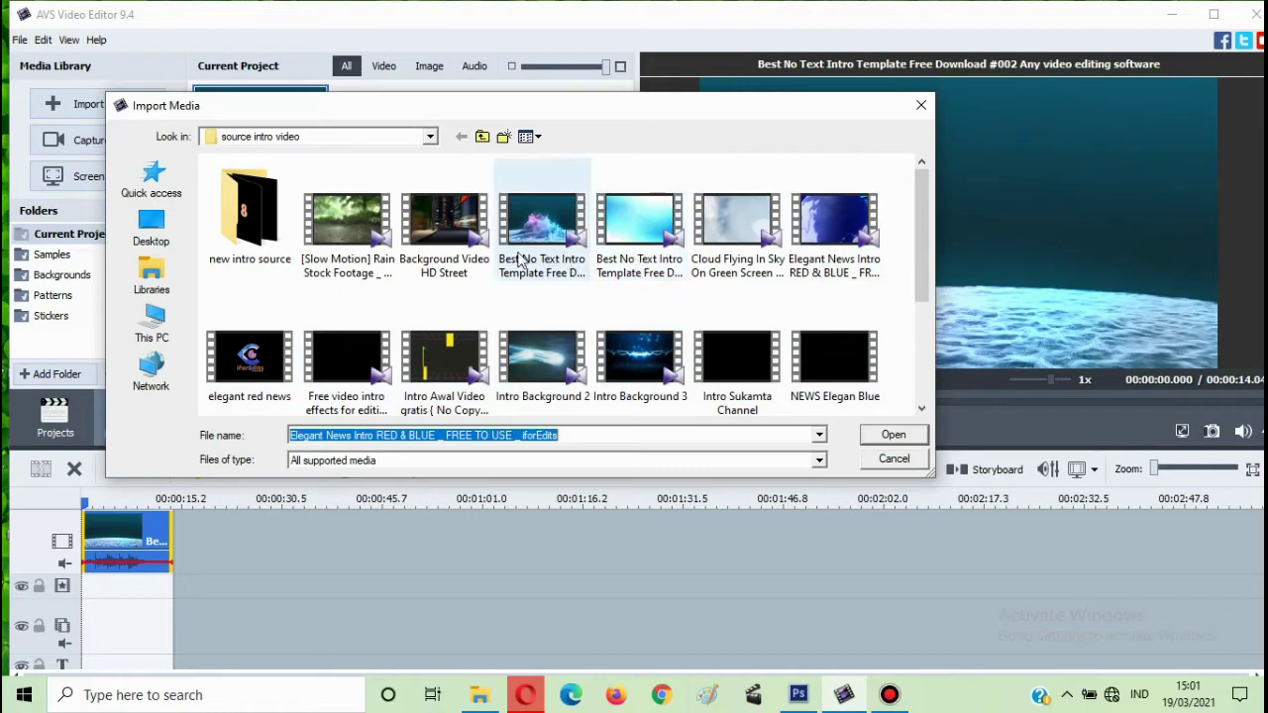
drag(919, 265, 910, 330)
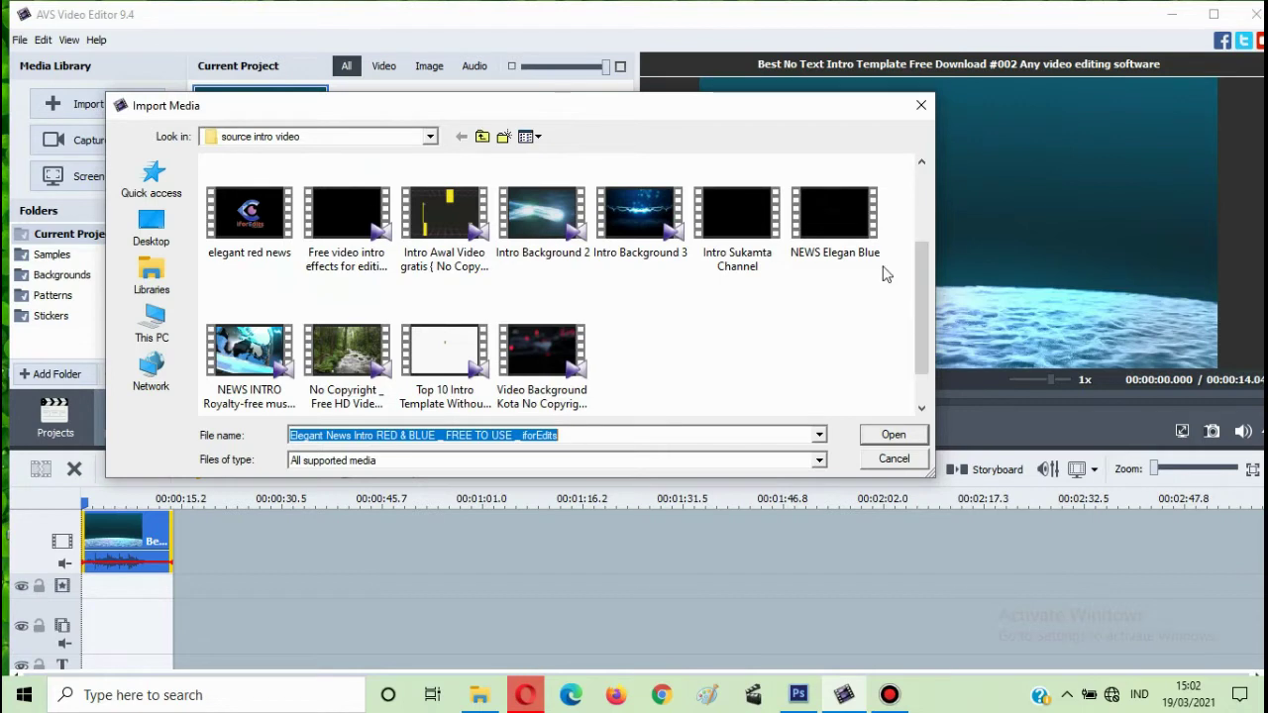
click(865, 236)
click(887, 435)
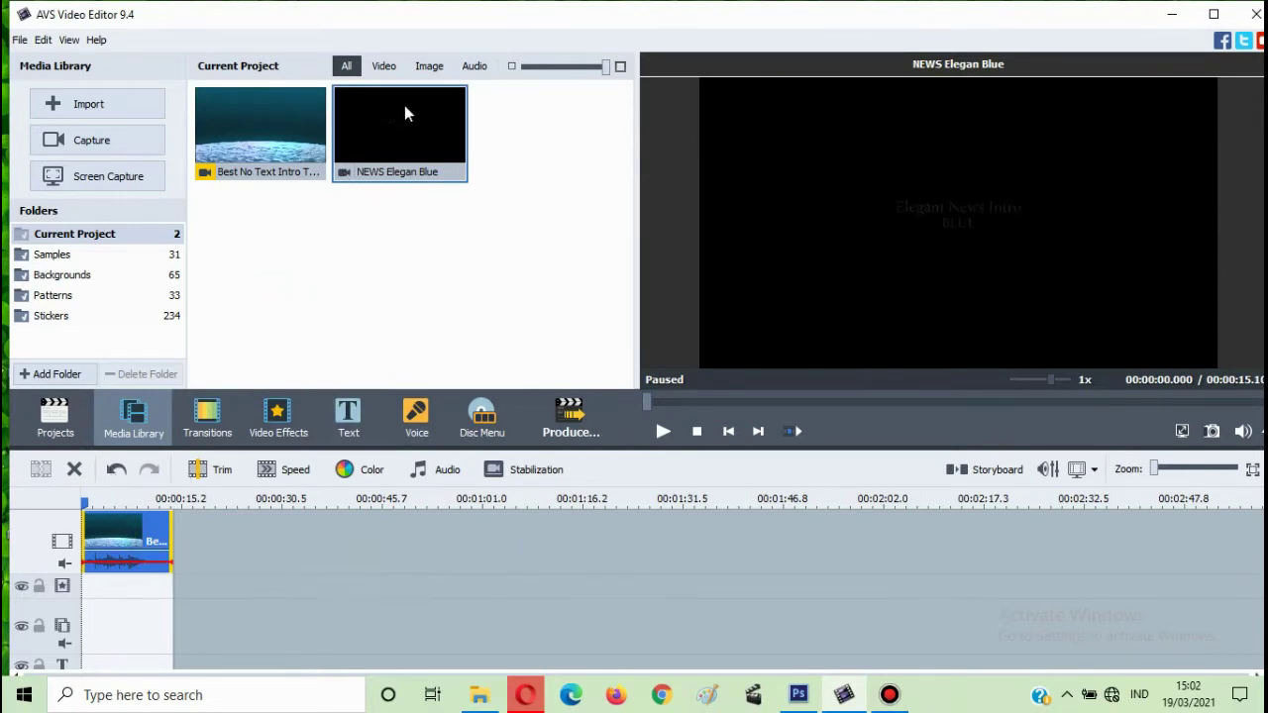
drag(367, 132, 184, 529)
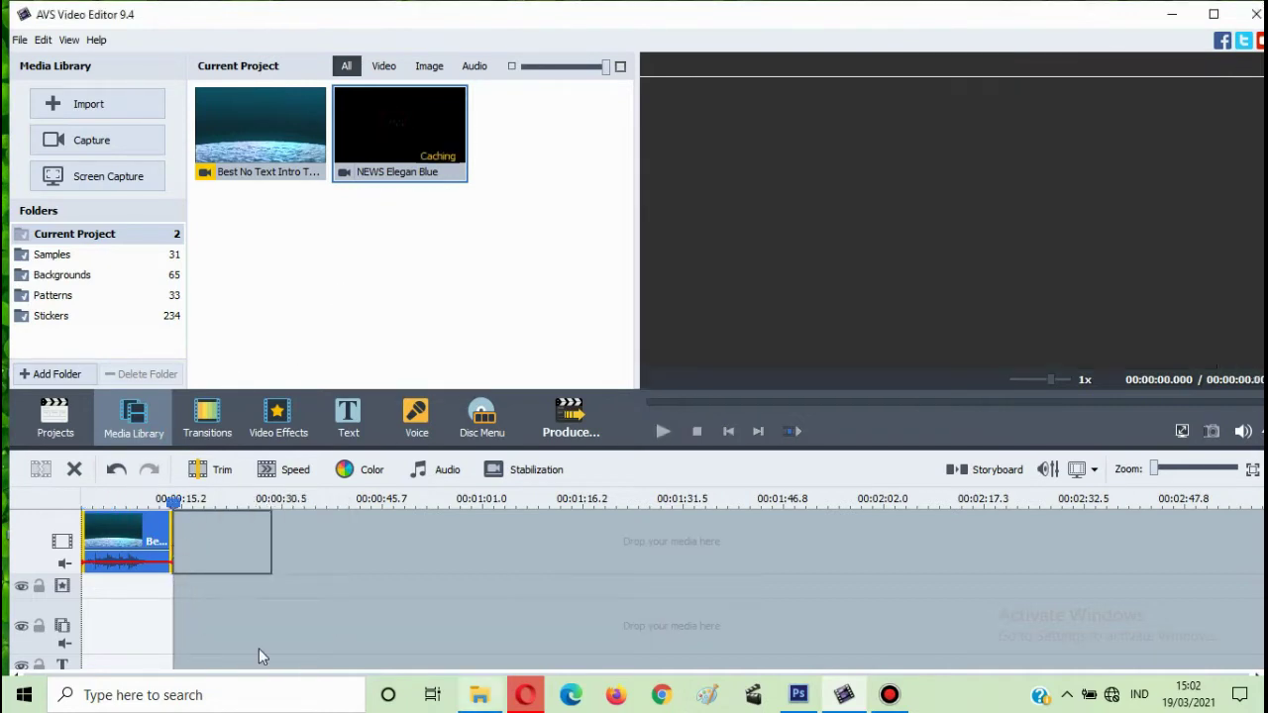
Step: Play the project preview through both joined clips and pause it near the end
click(661, 431)
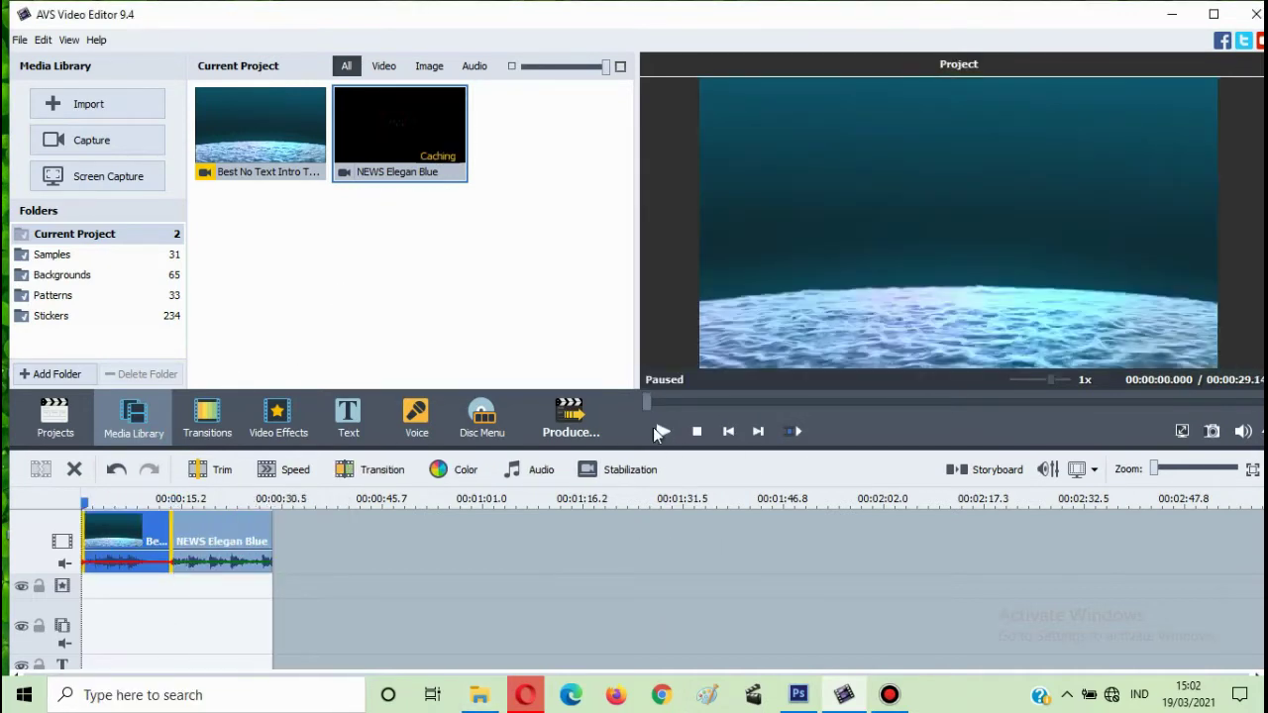
click(660, 433)
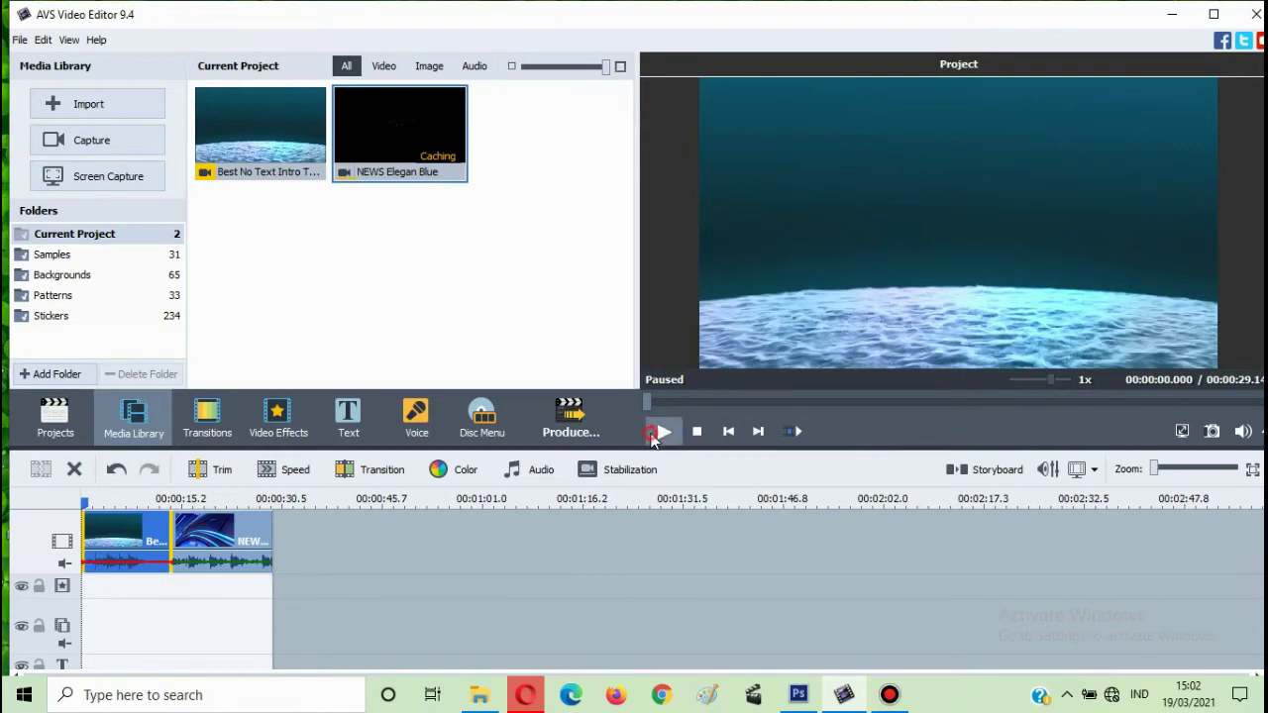
click(663, 432)
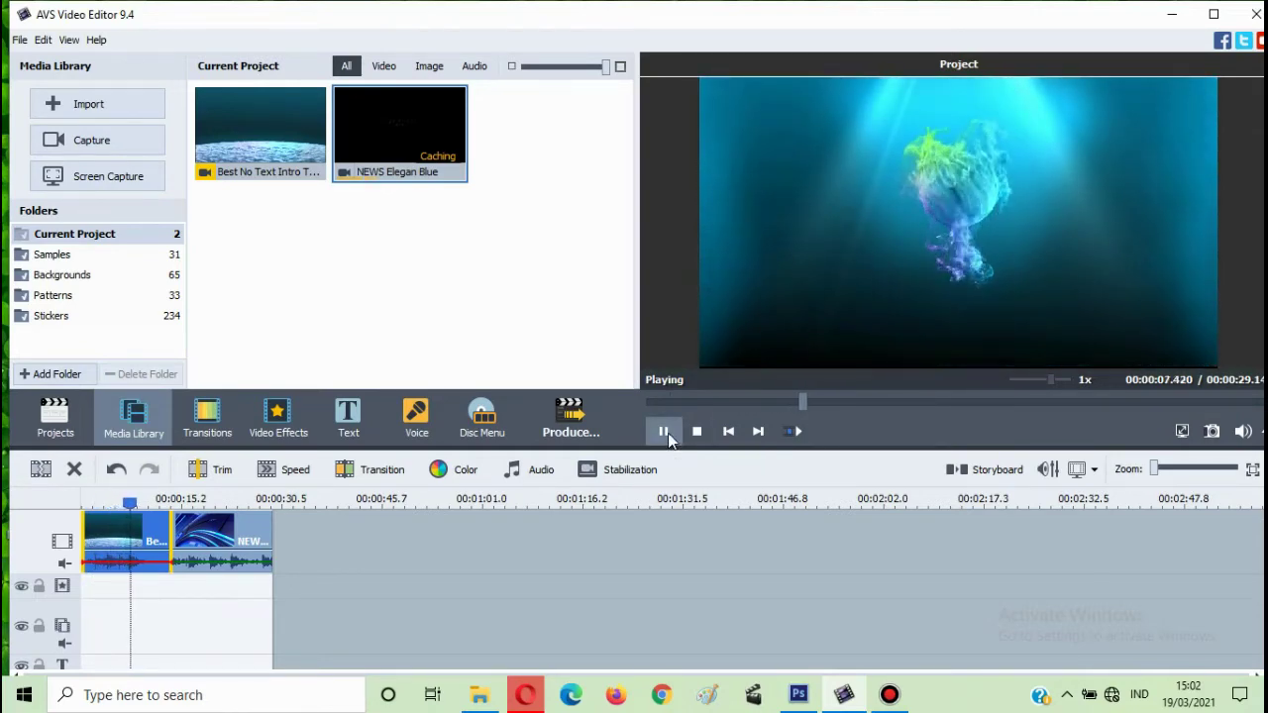
click(664, 431)
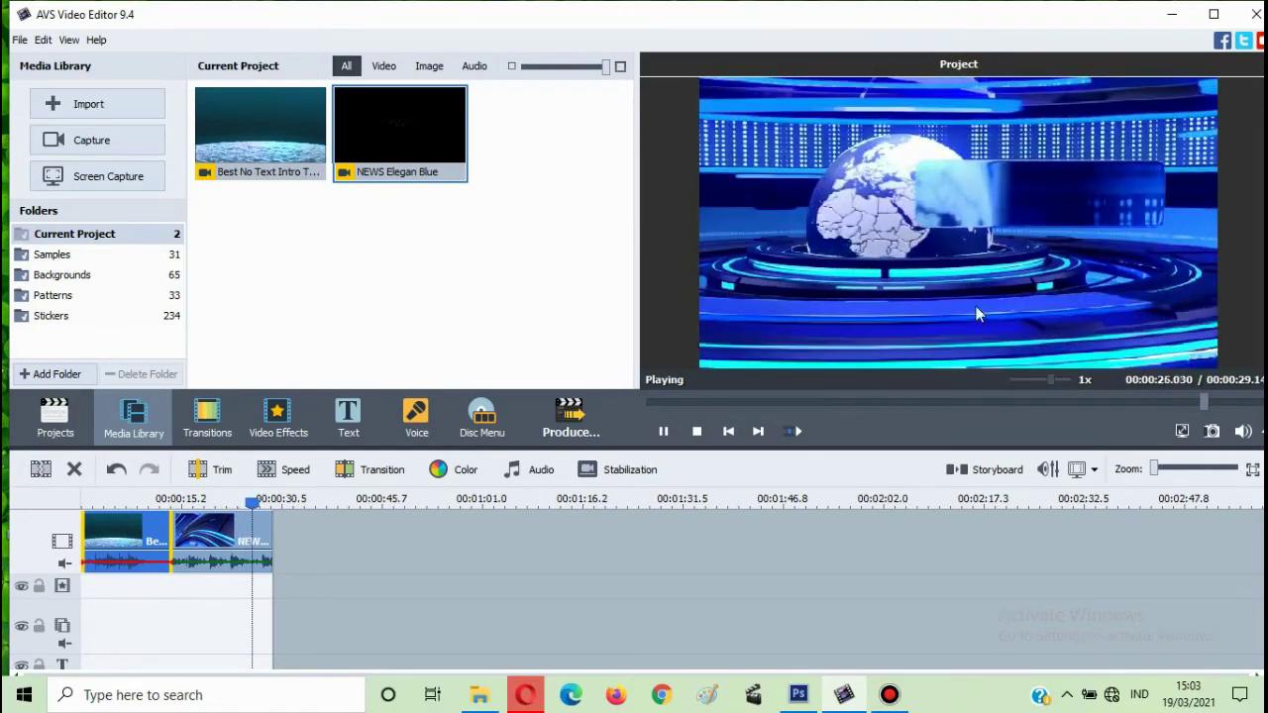
click(663, 432)
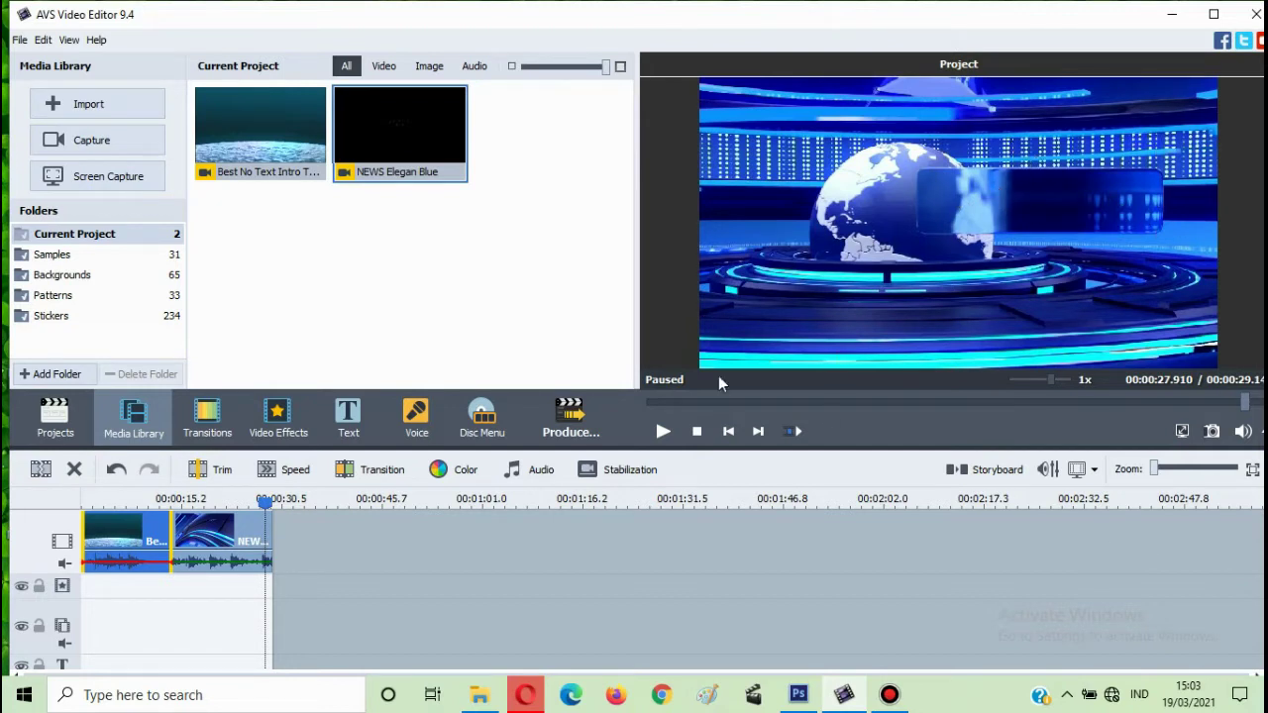
Step: Import the swz TV logoss PNG image from the LOGO SWZ TV folder inside 000 SWZ TV and select it in the project media
click(87, 111)
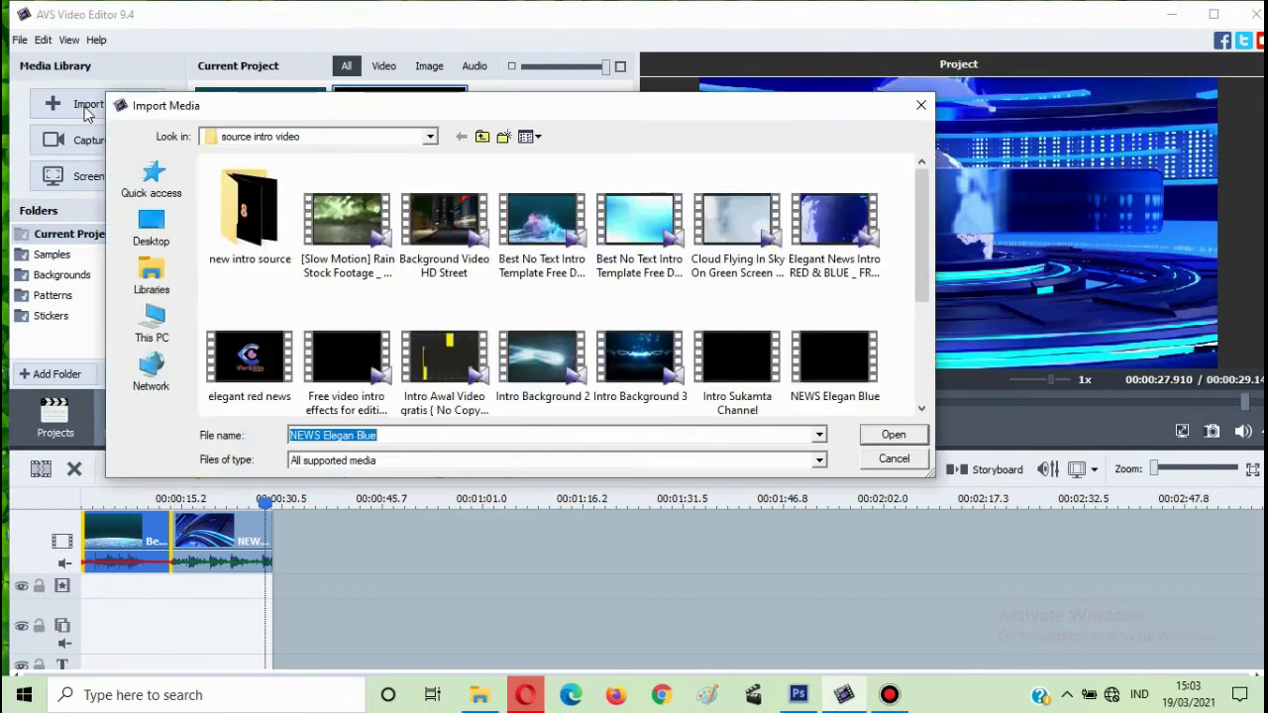
click(430, 136)
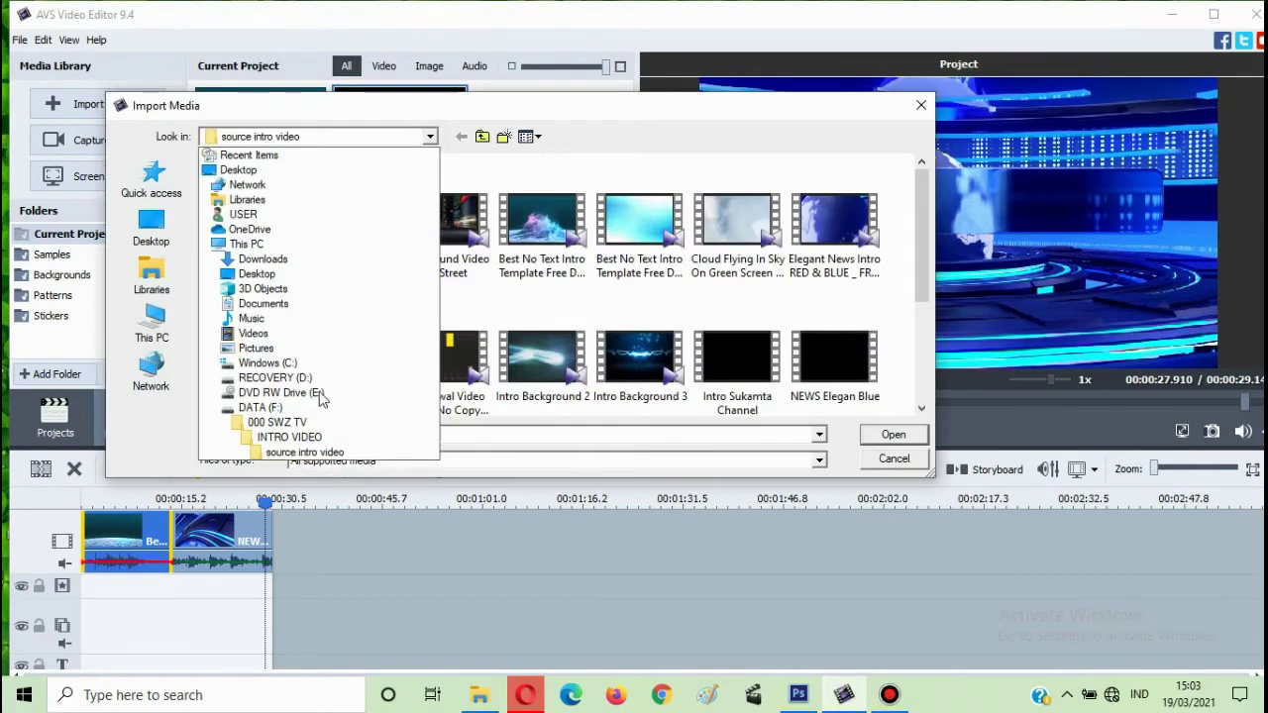
click(277, 422)
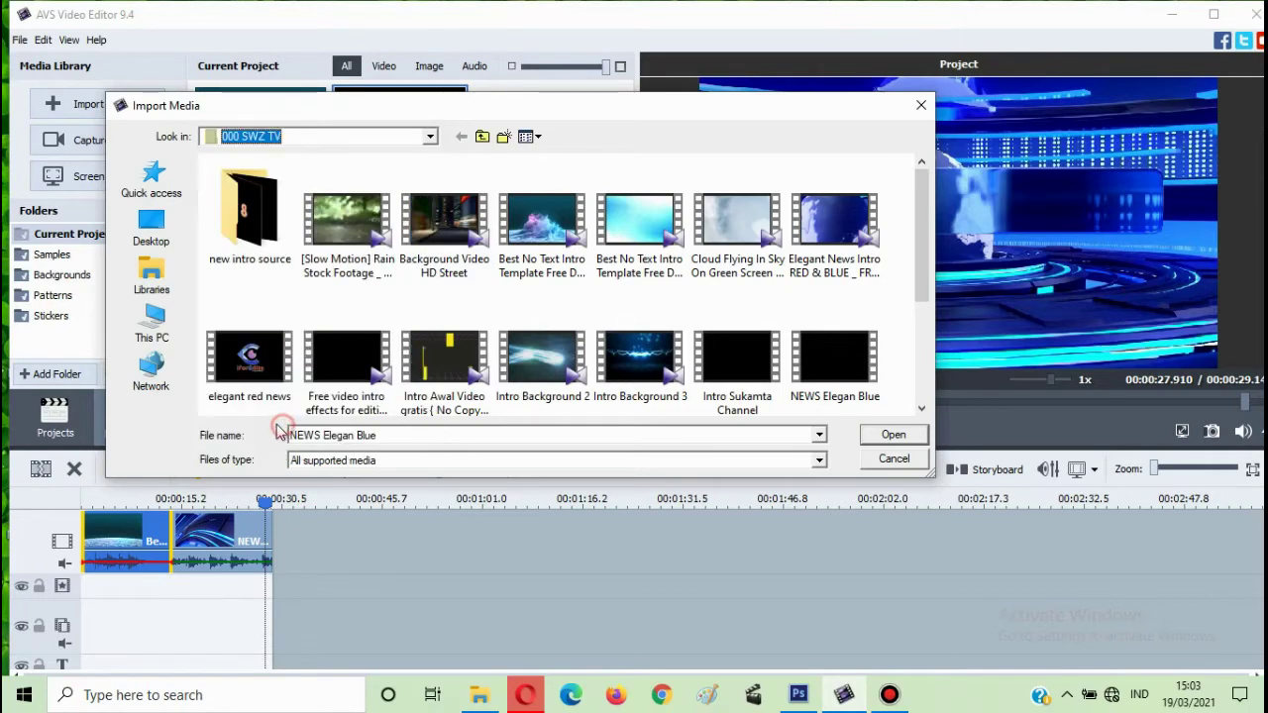
double_click(266, 328)
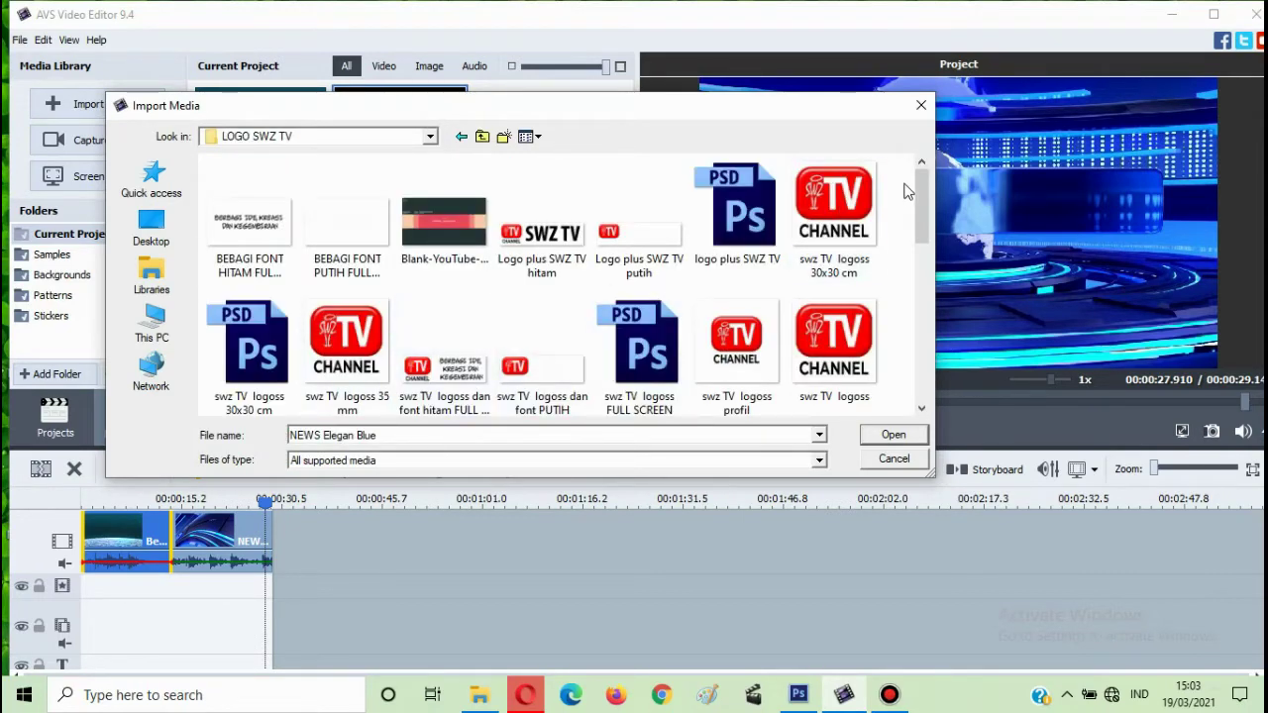
drag(917, 211, 917, 252)
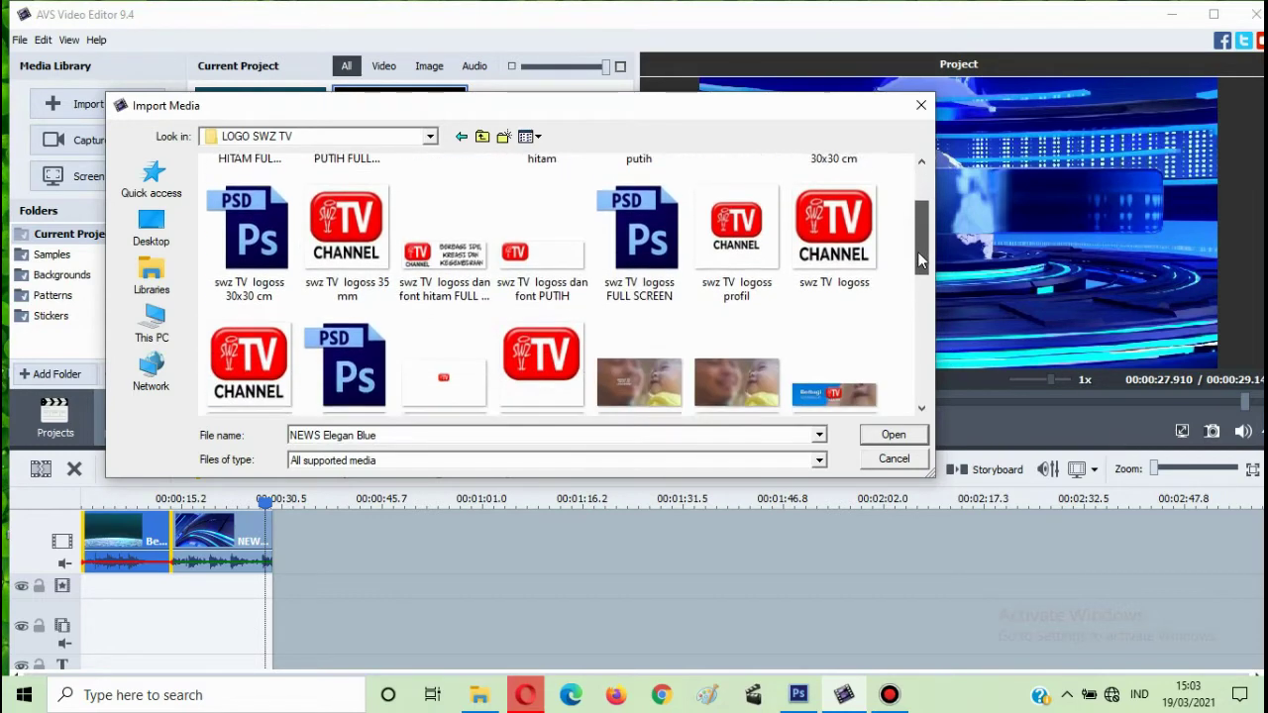
click(247, 342)
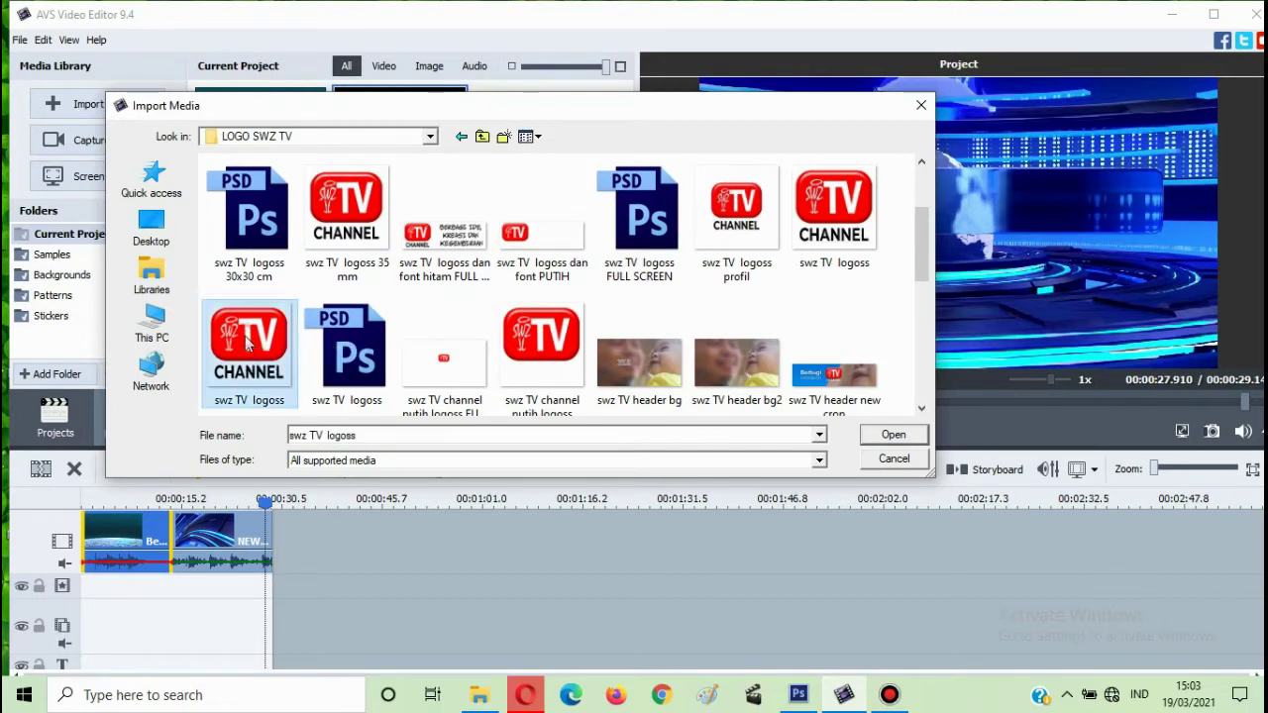
click(890, 436)
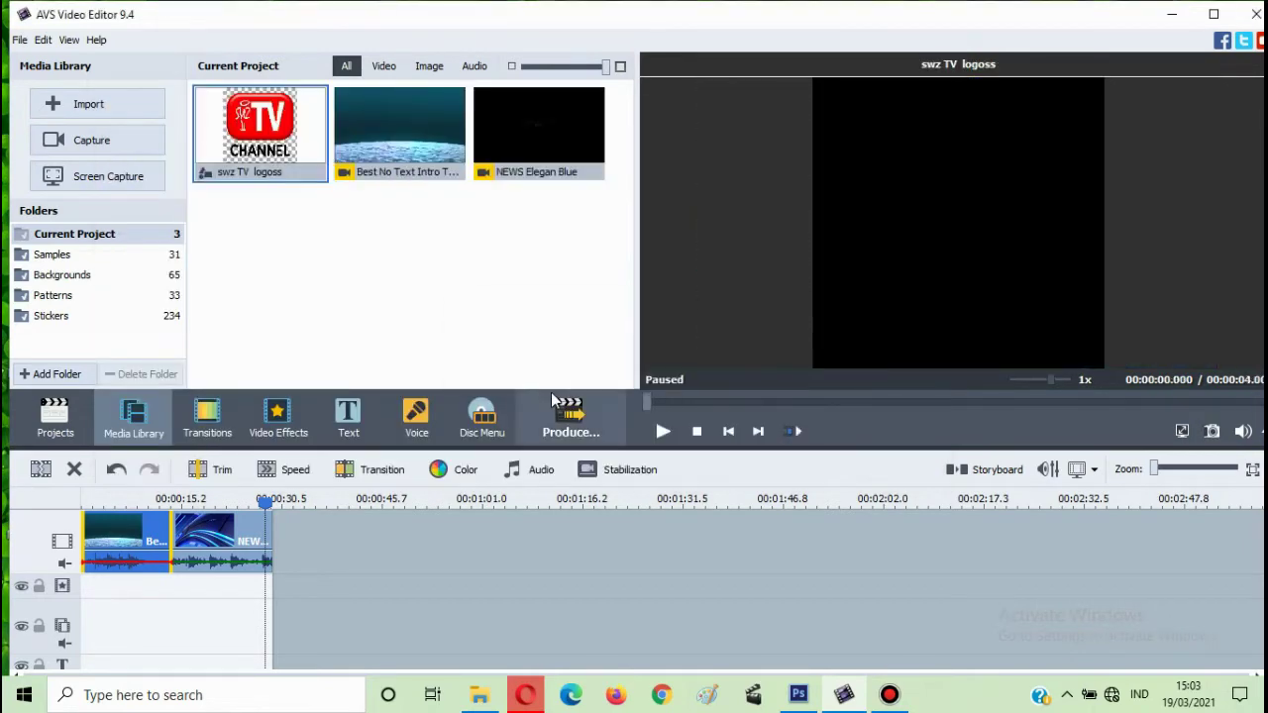
click(247, 173)
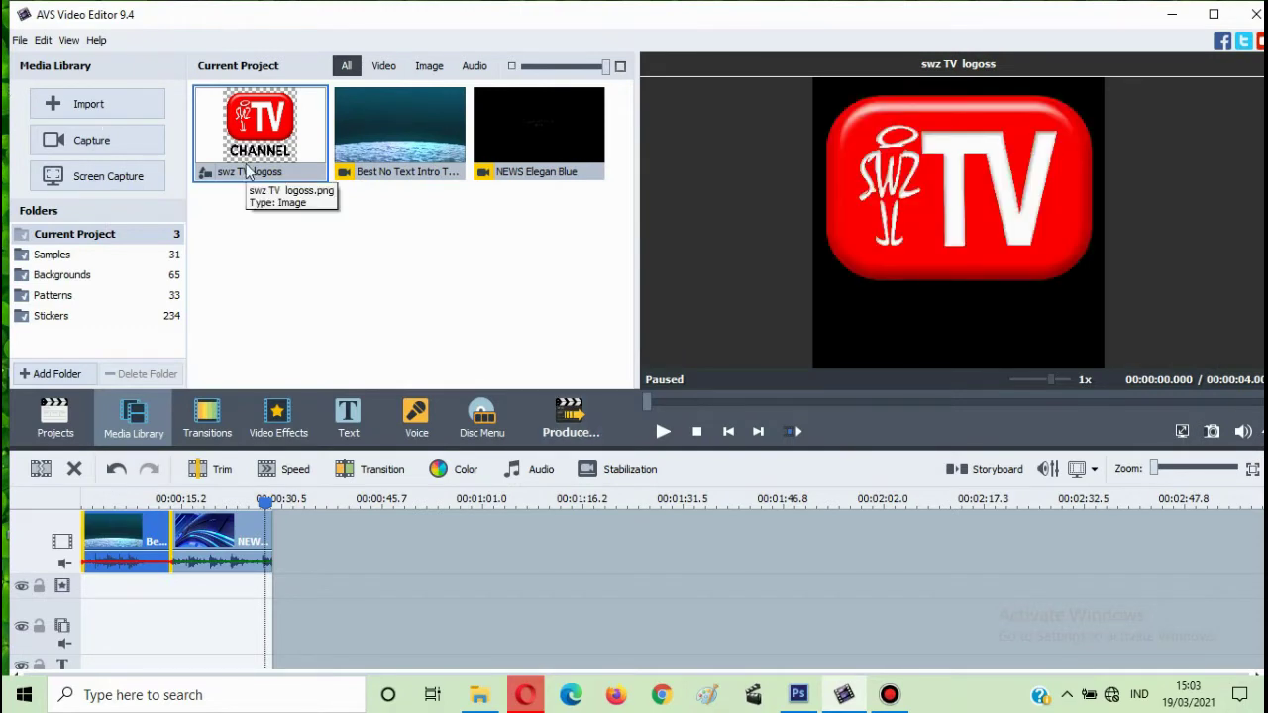
Step: Import the Logo plus SWZ TV putih image from the LOGO SWZ TV folder and preview it
click(87, 103)
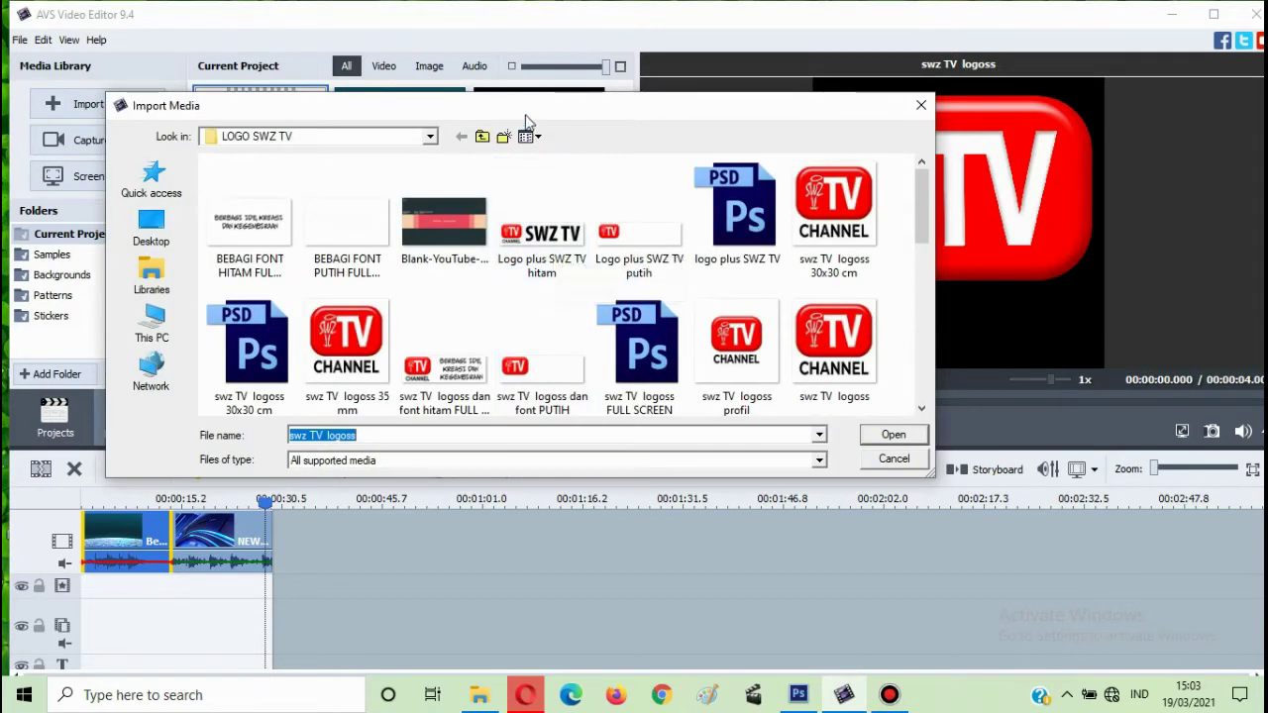
drag(594, 103, 584, 158)
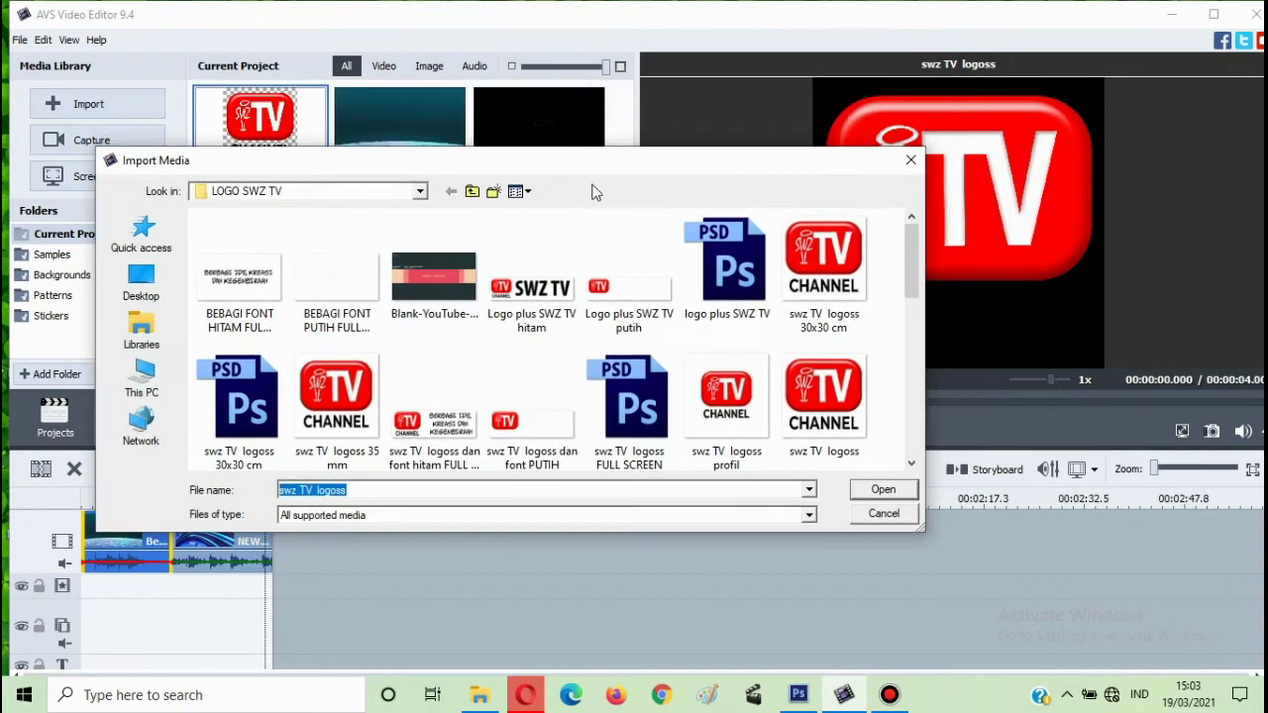
click(634, 297)
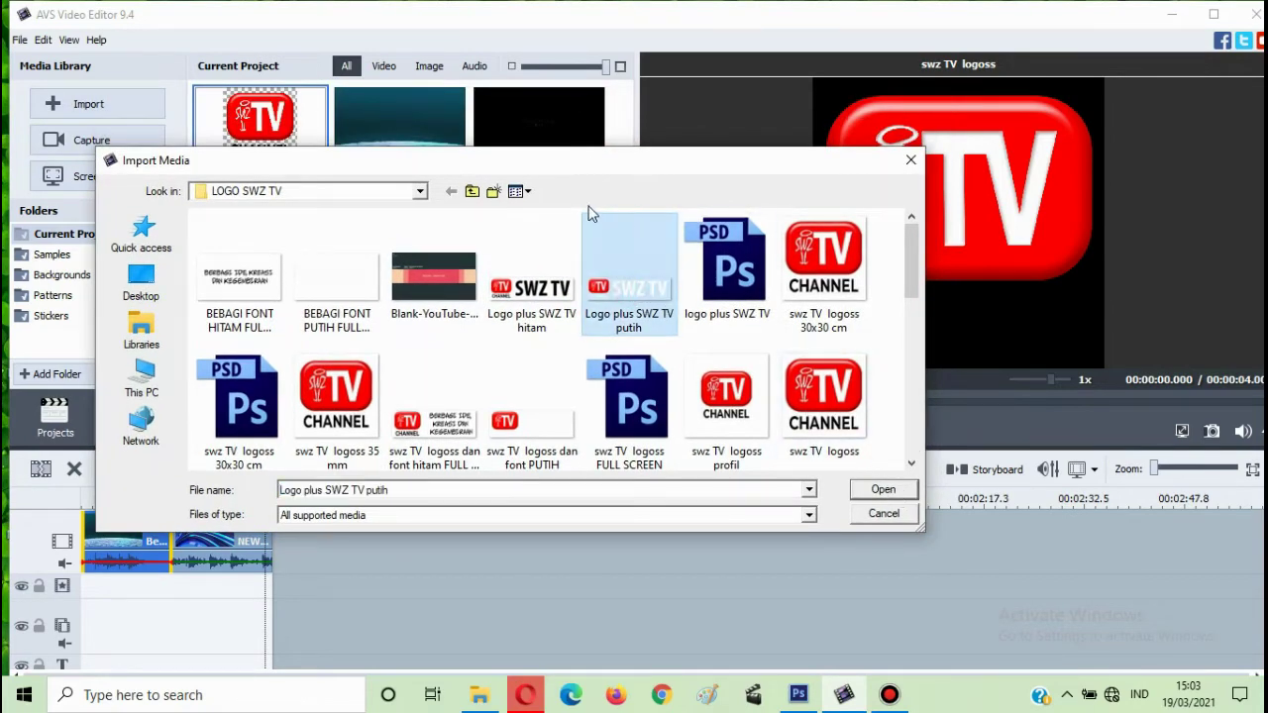
drag(551, 164, 478, 144)
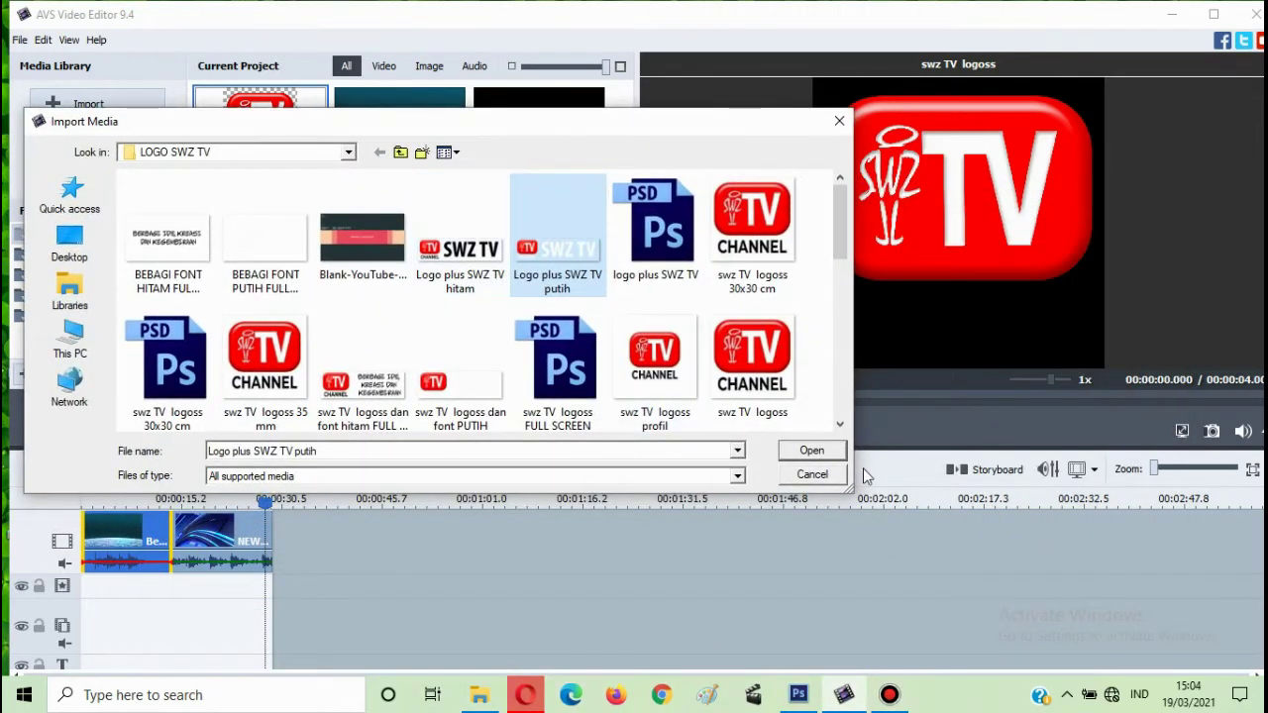
click(815, 453)
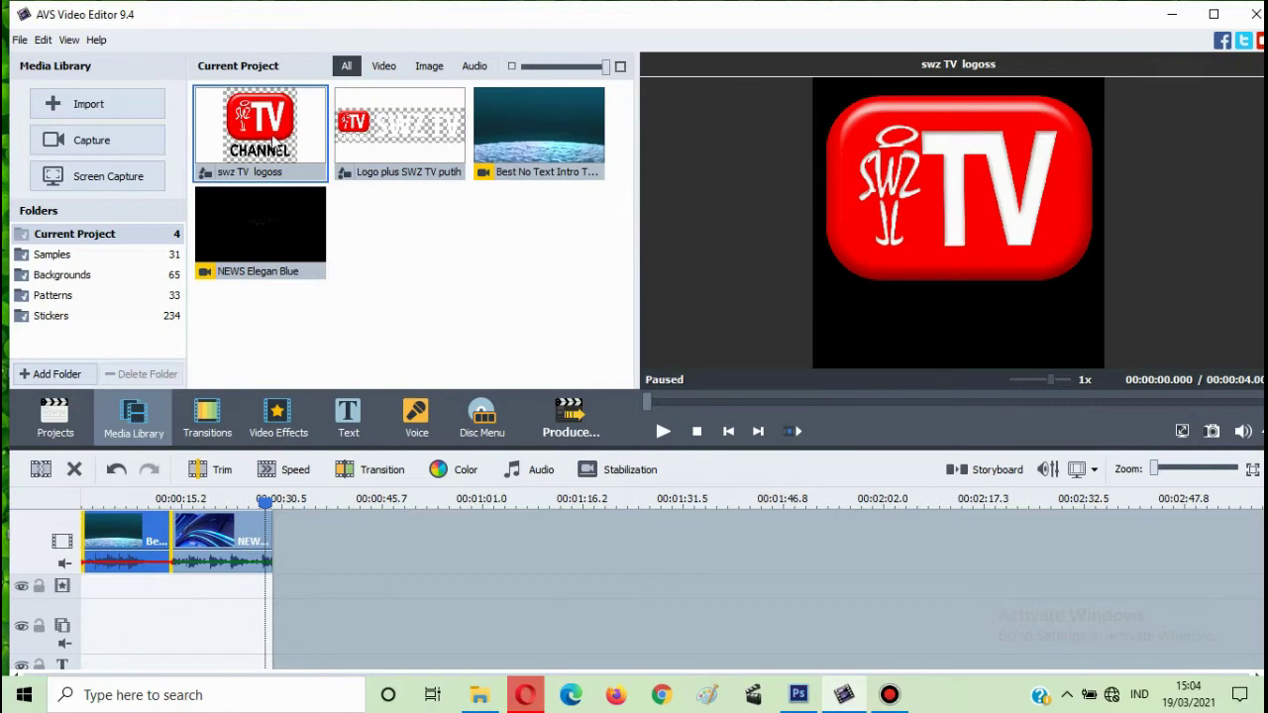
click(400, 146)
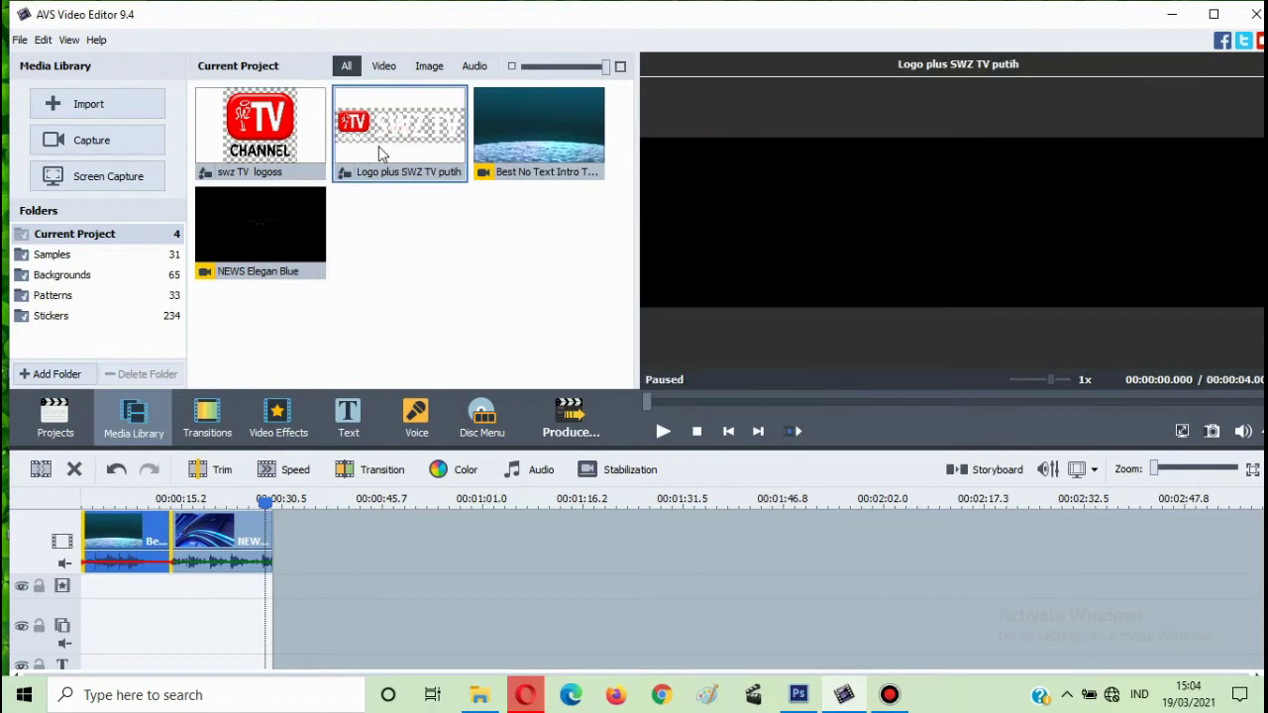
Step: Place the swz TV logoss image on the overlay track at about 4 seconds and scrub the preview to about 9.5 seconds
click(273, 127)
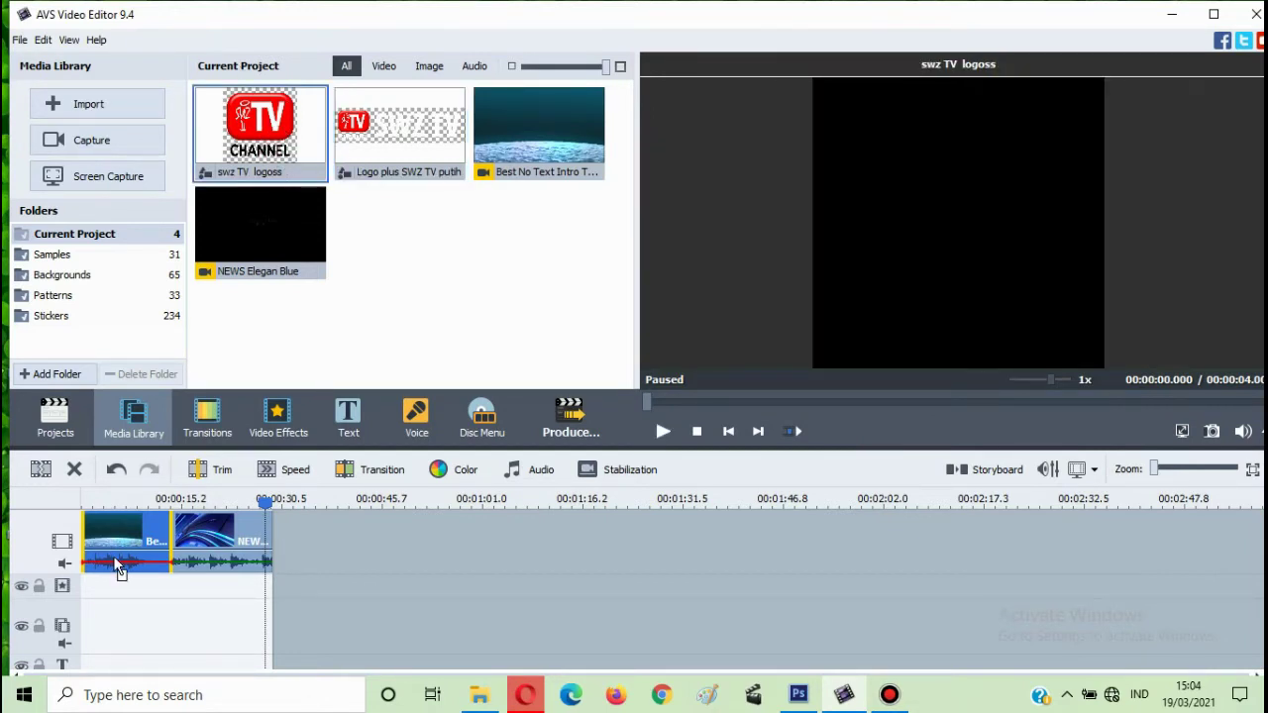
drag(117, 578, 122, 634)
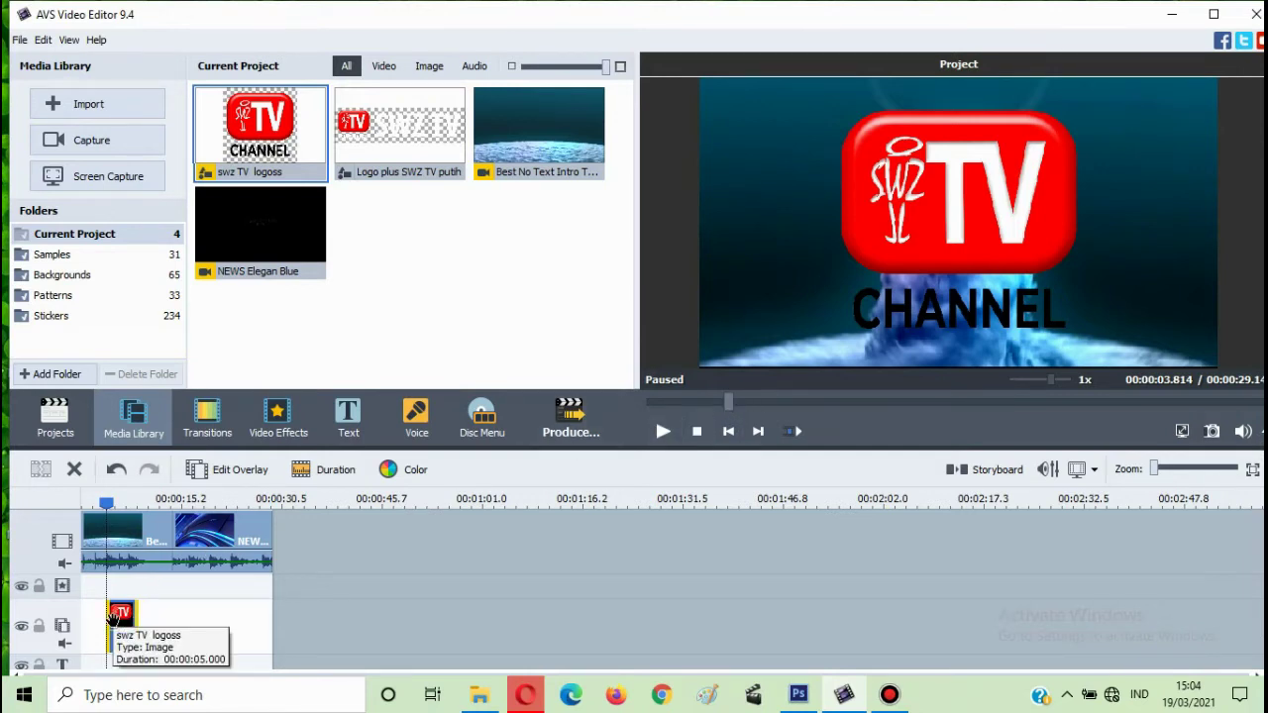
click(761, 405)
drag(763, 404, 850, 414)
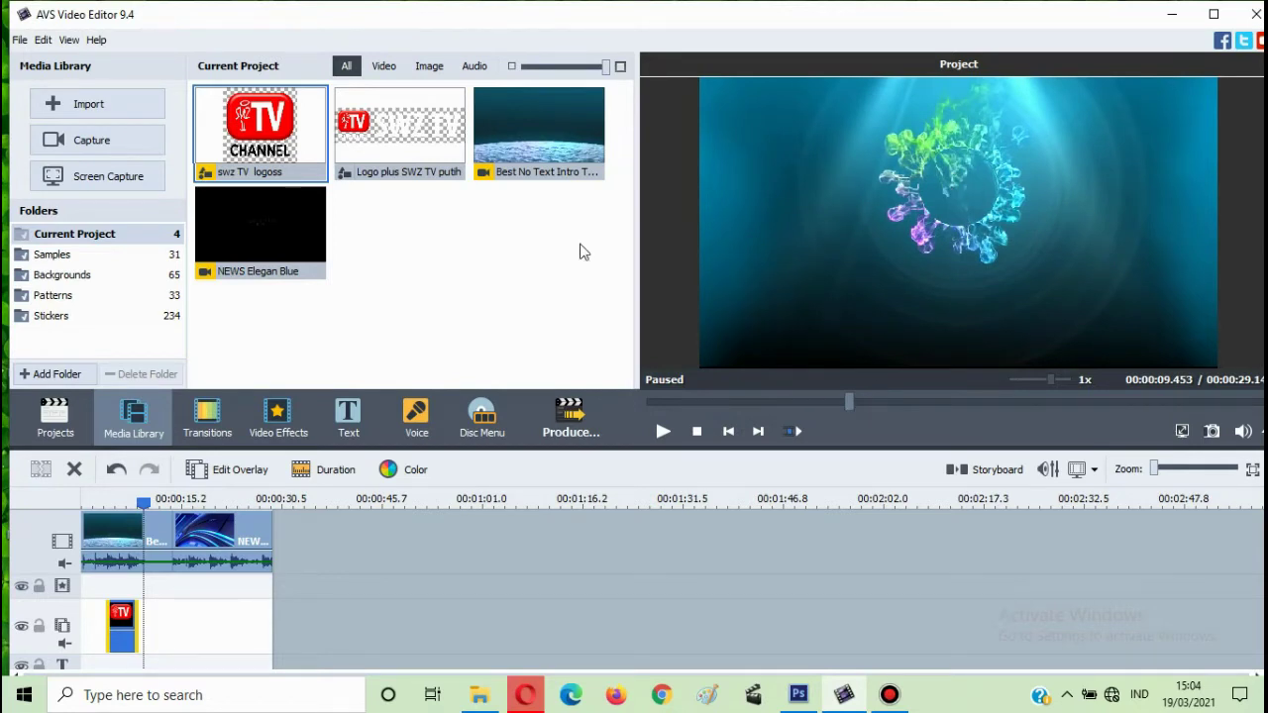
Step: Edit the logo overlay, shrinking it to about a third of its size and placing it in the upper middle of the frame
right_click(120, 628)
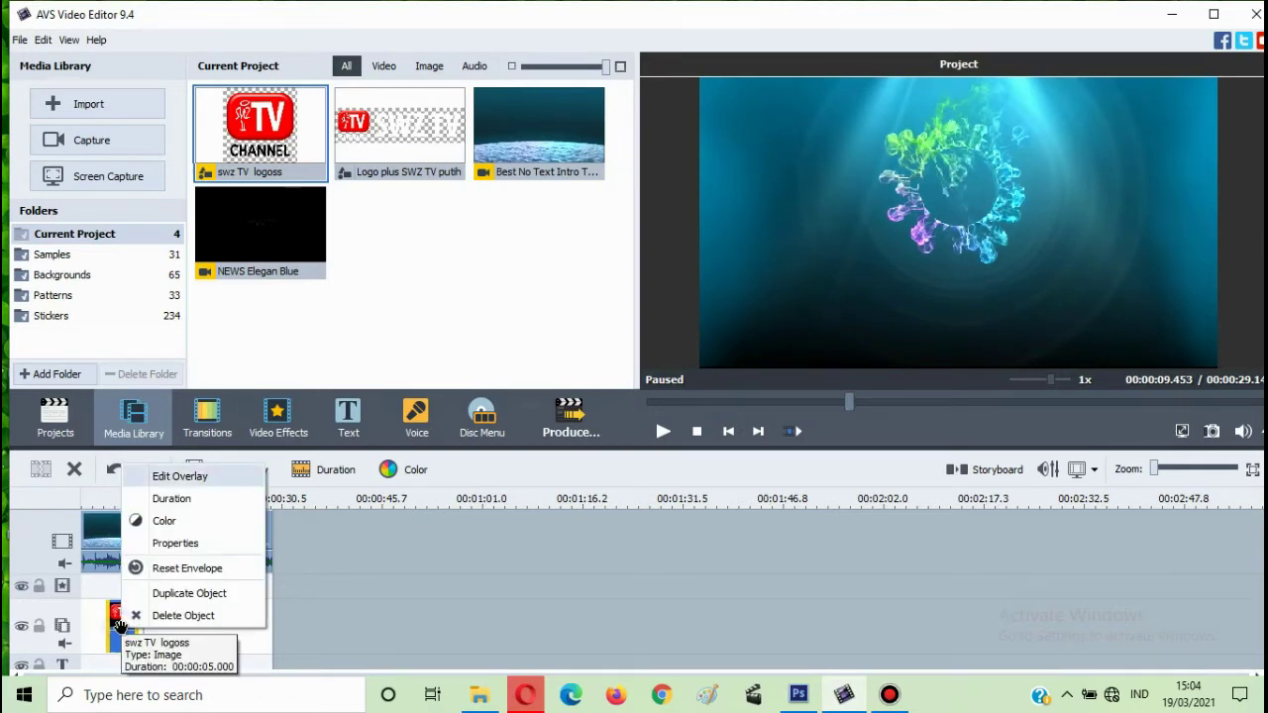
click(174, 475)
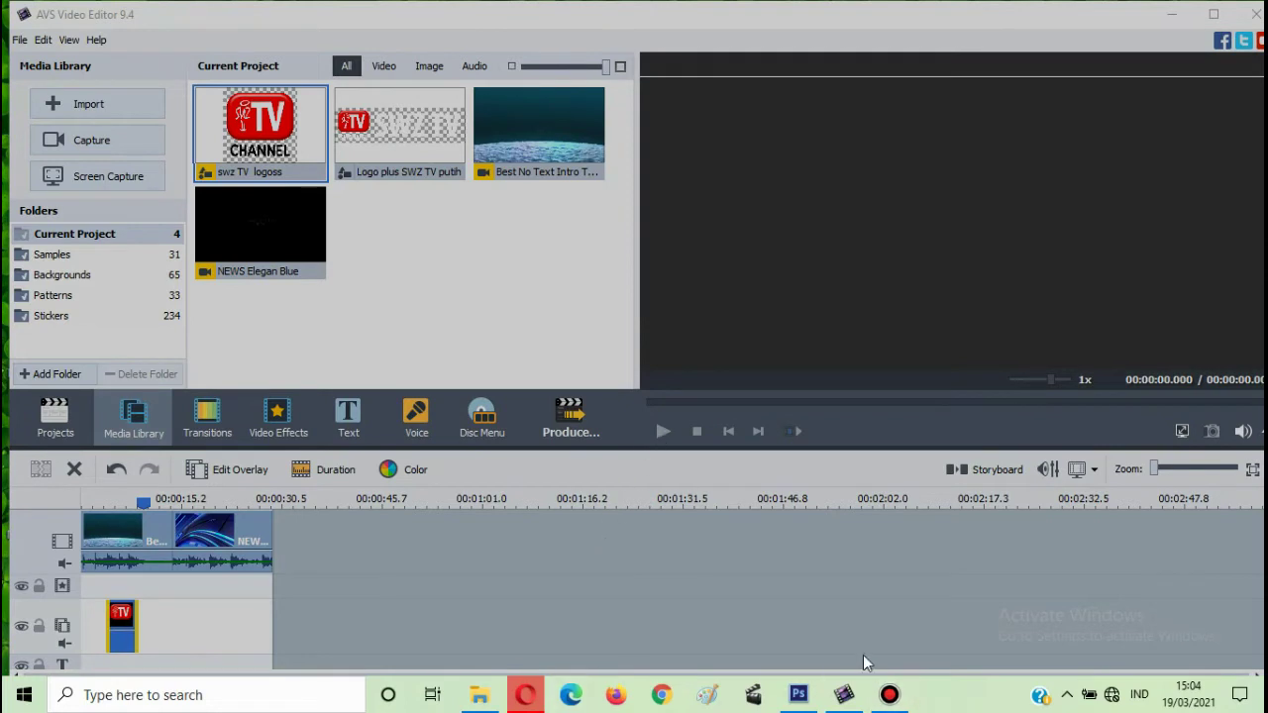
click(843, 696)
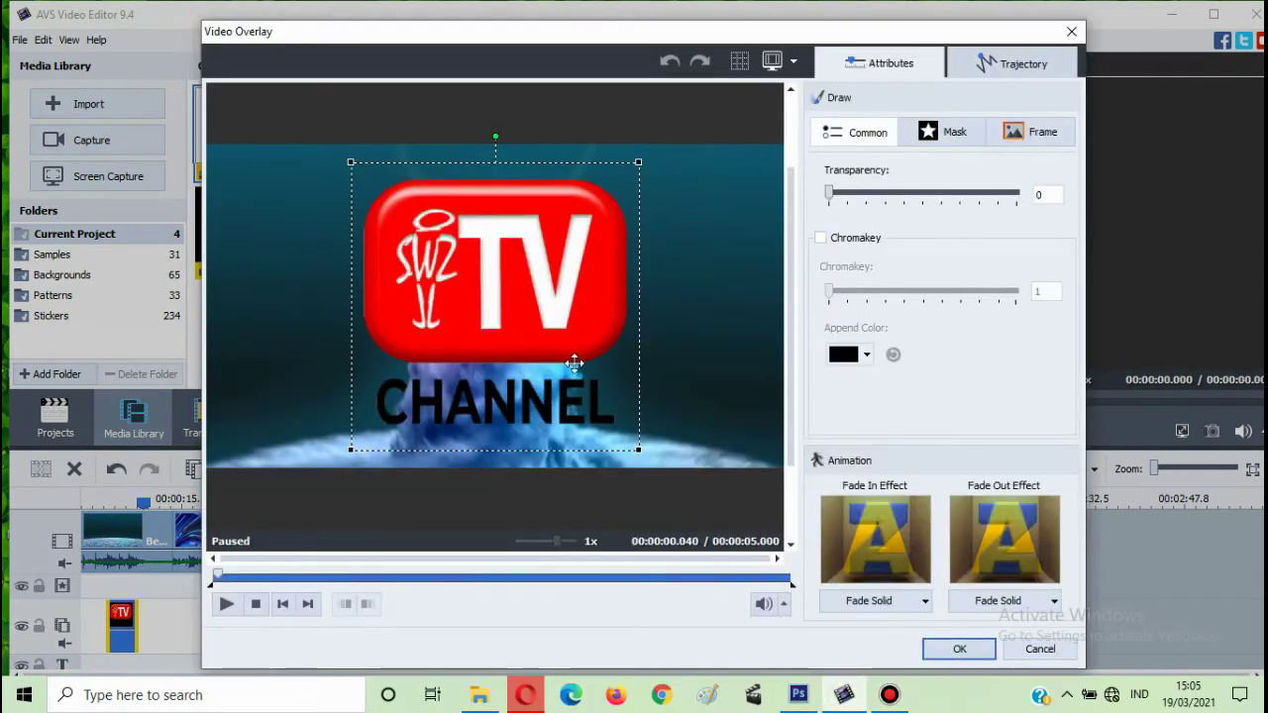
drag(639, 457, 566, 354)
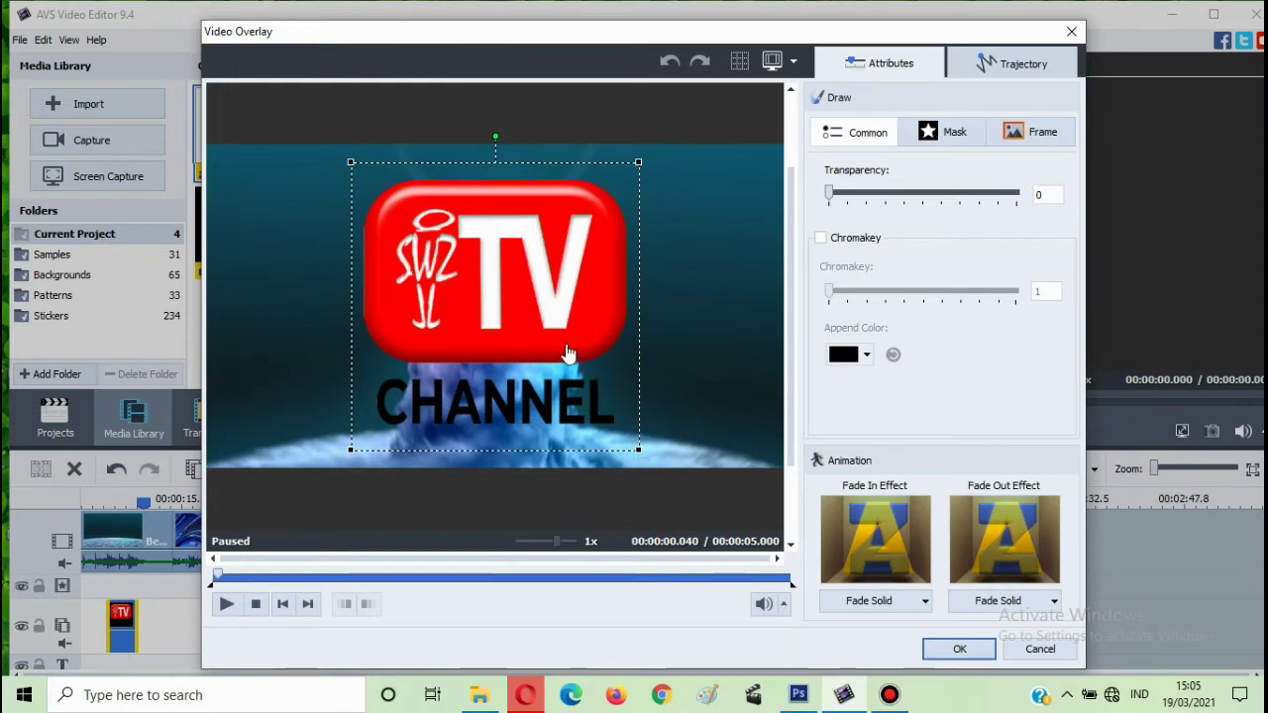
drag(502, 290, 504, 247)
click(957, 650)
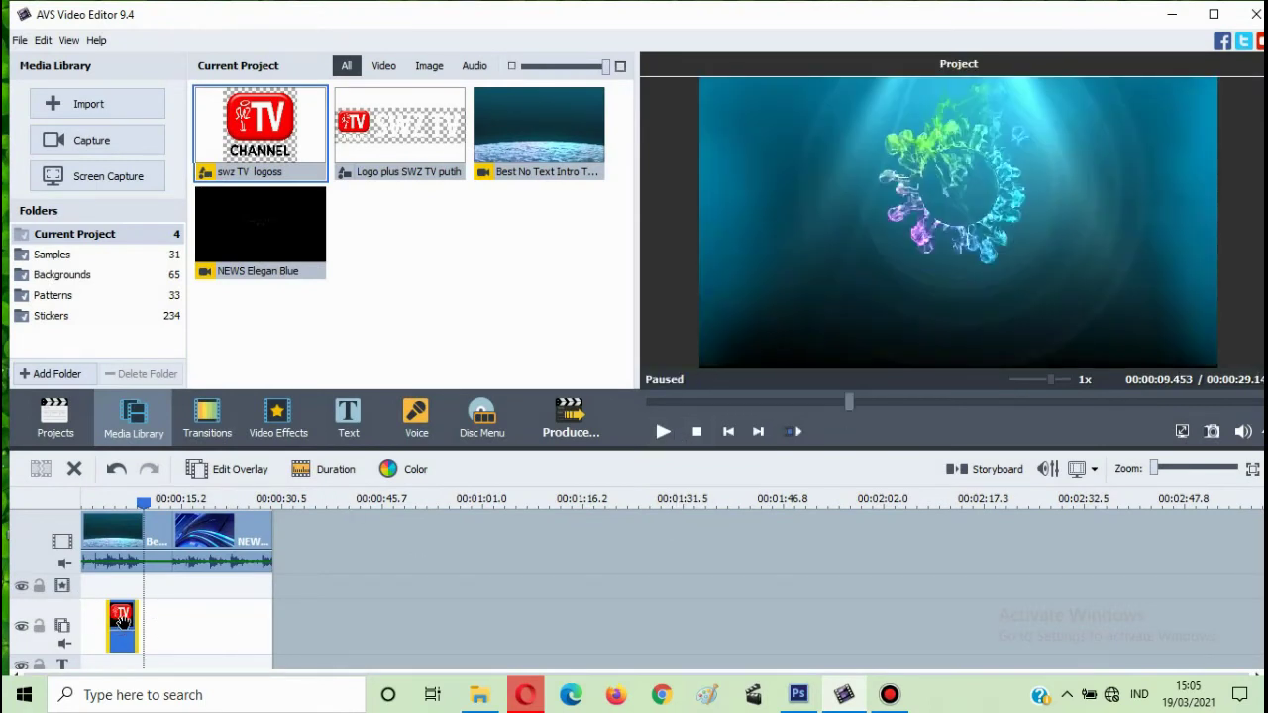
Step: Shift the logo overlay slightly later to end at the playhead, then shrink it a little more and centre it on the coloured smoke
drag(122, 619, 130, 616)
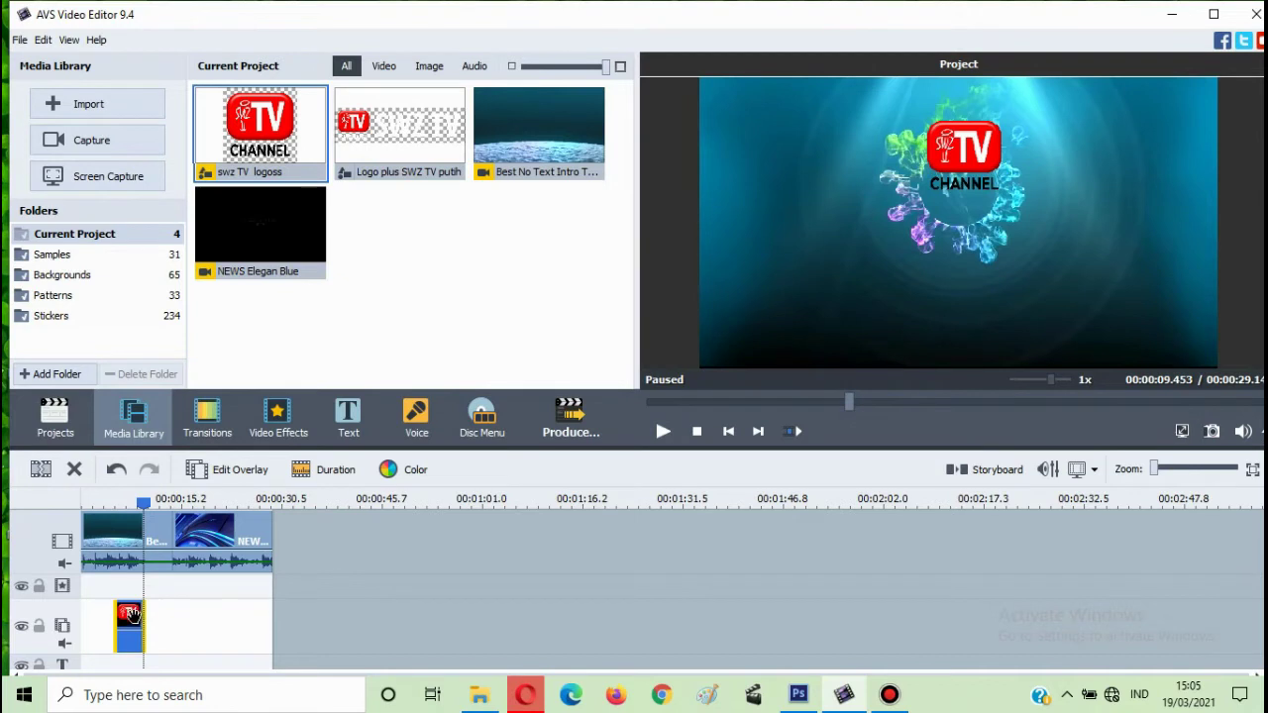
right_click(132, 614)
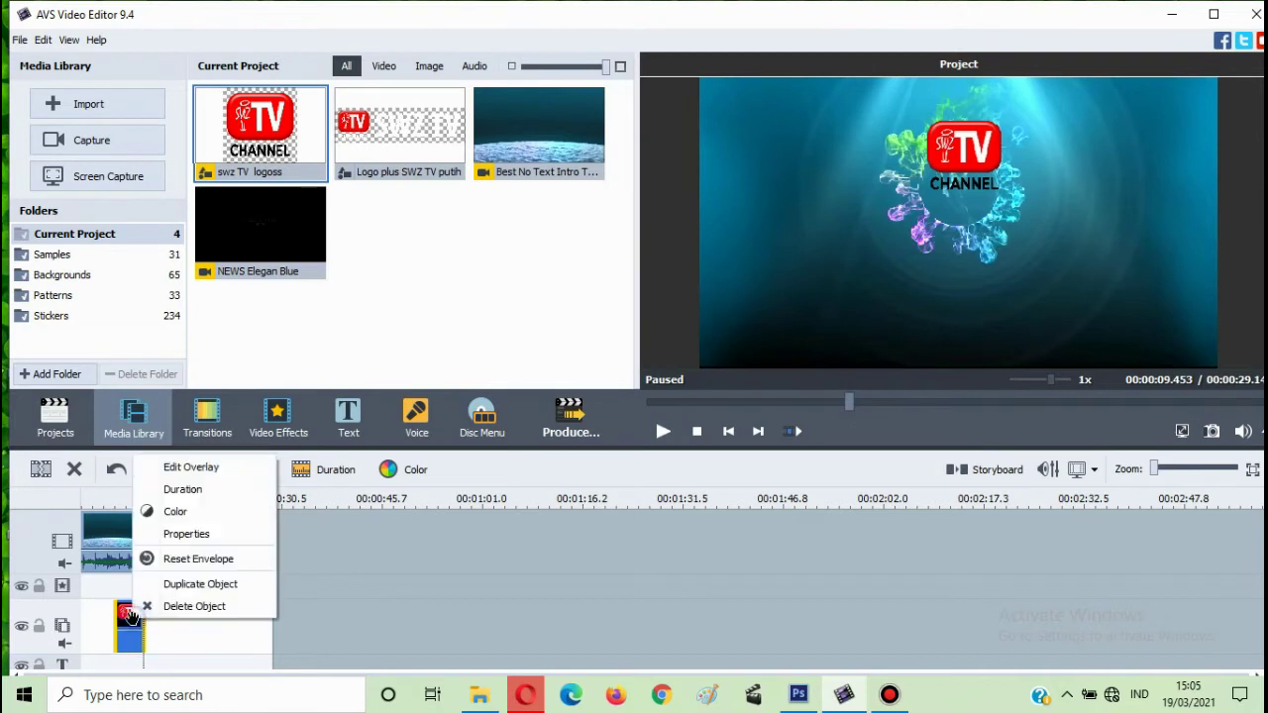
click(191, 472)
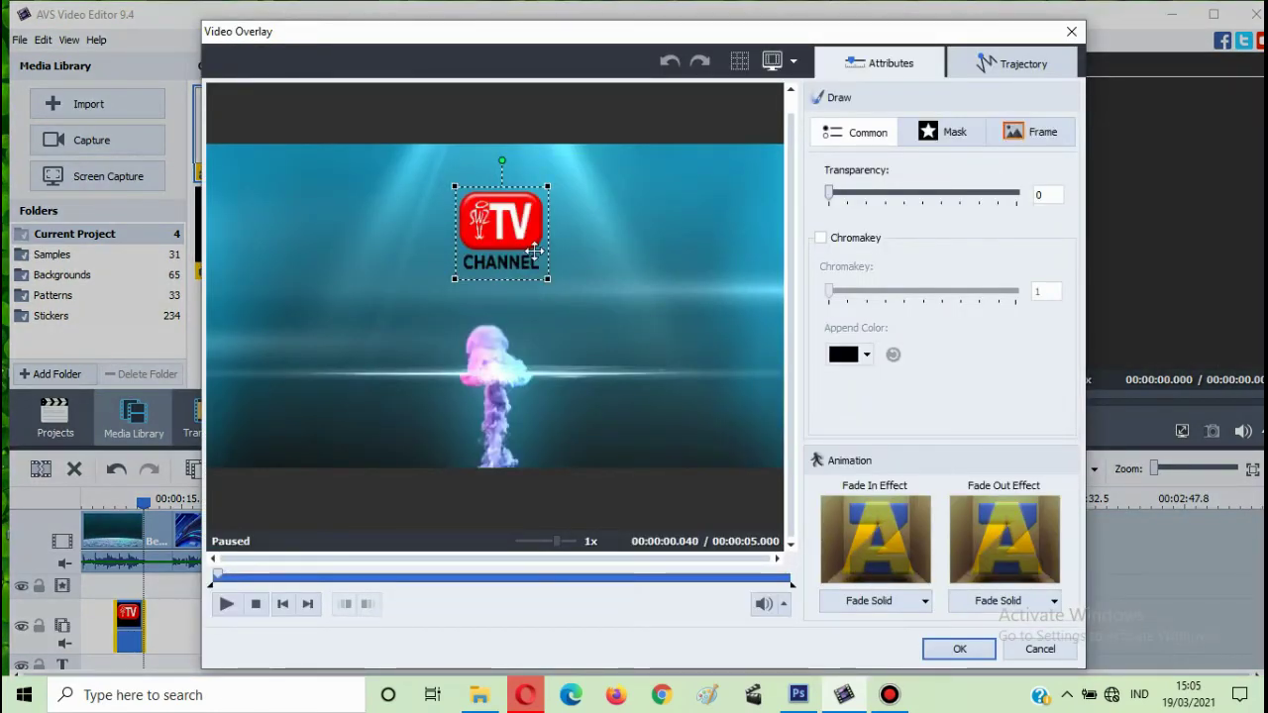
click(233, 578)
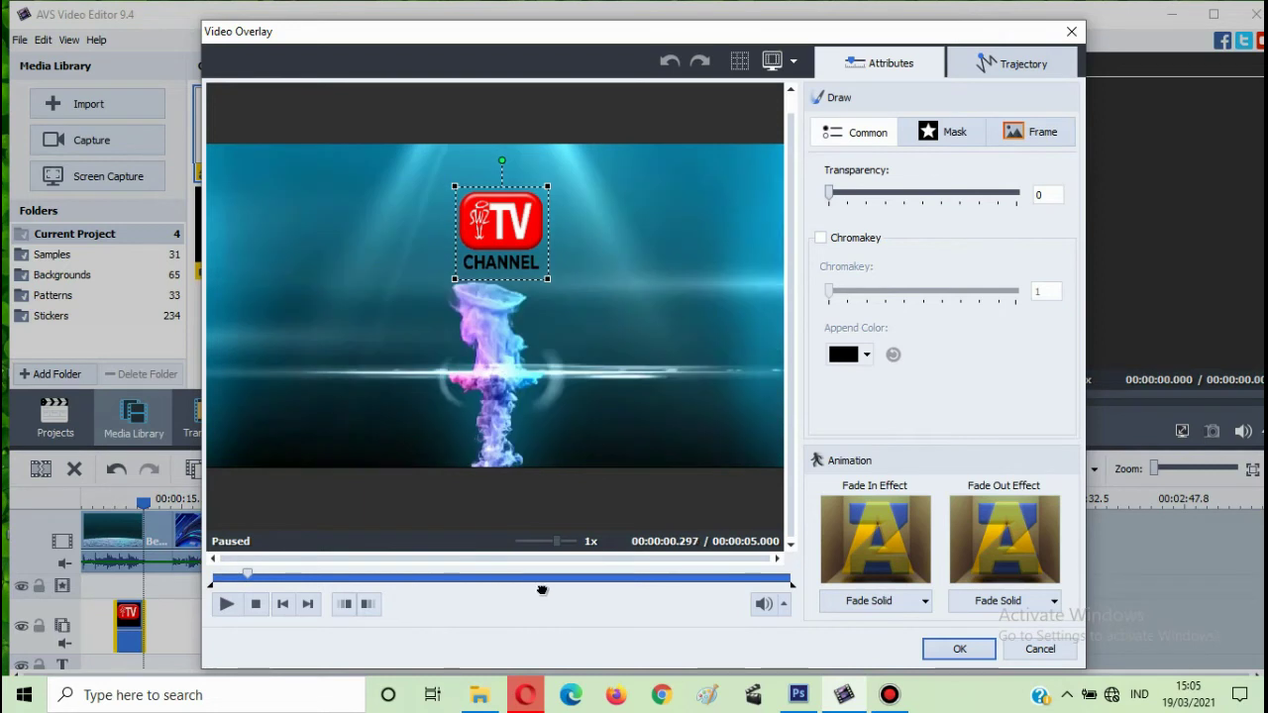
drag(542, 591, 554, 592)
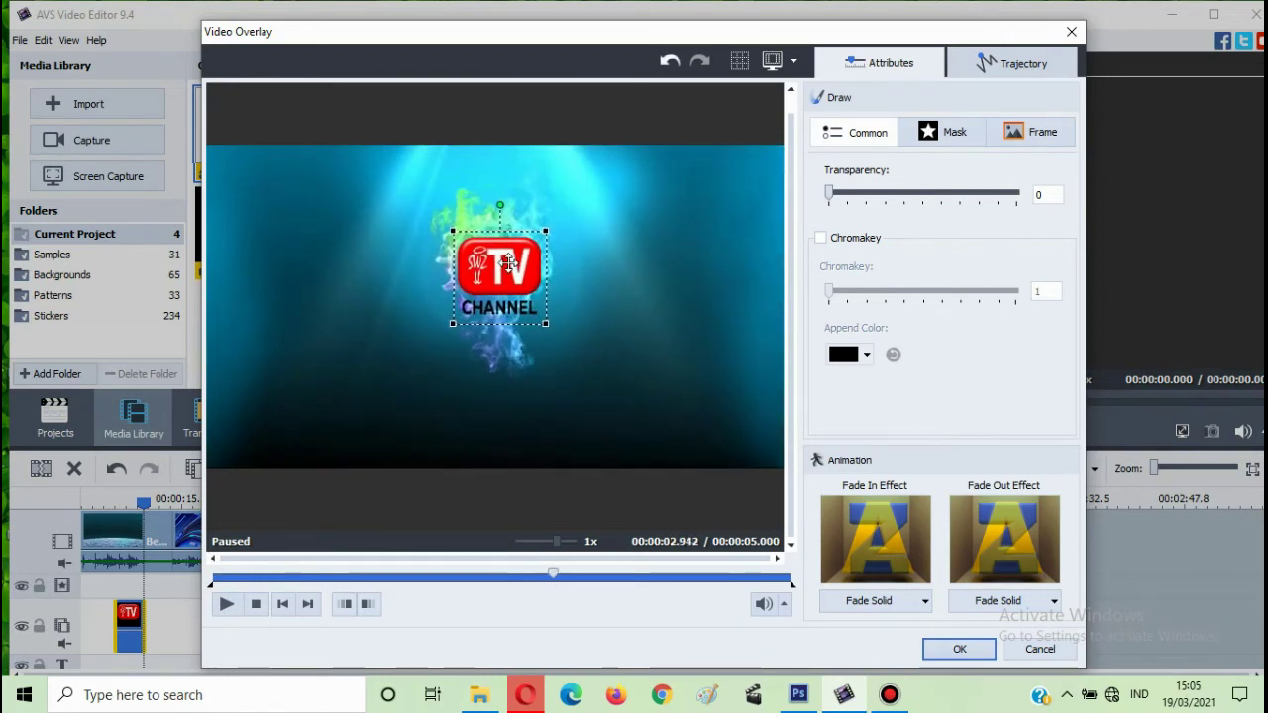
drag(544, 327, 509, 281)
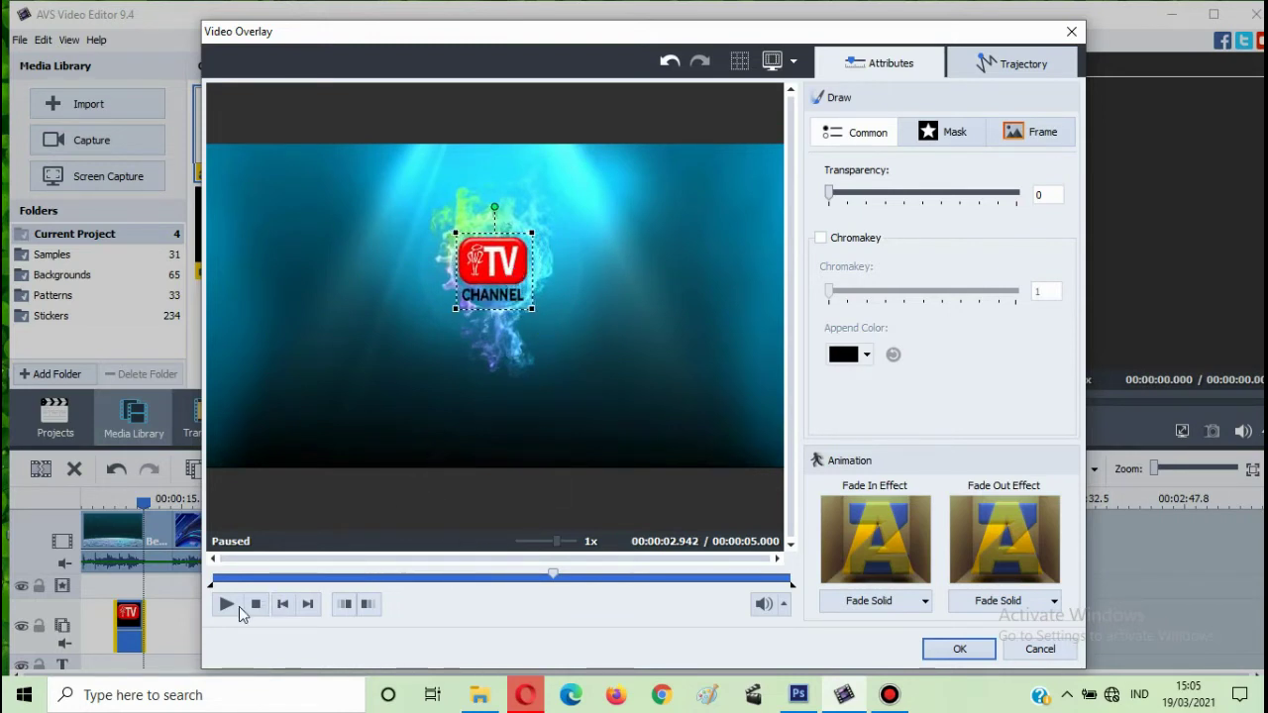
click(966, 650)
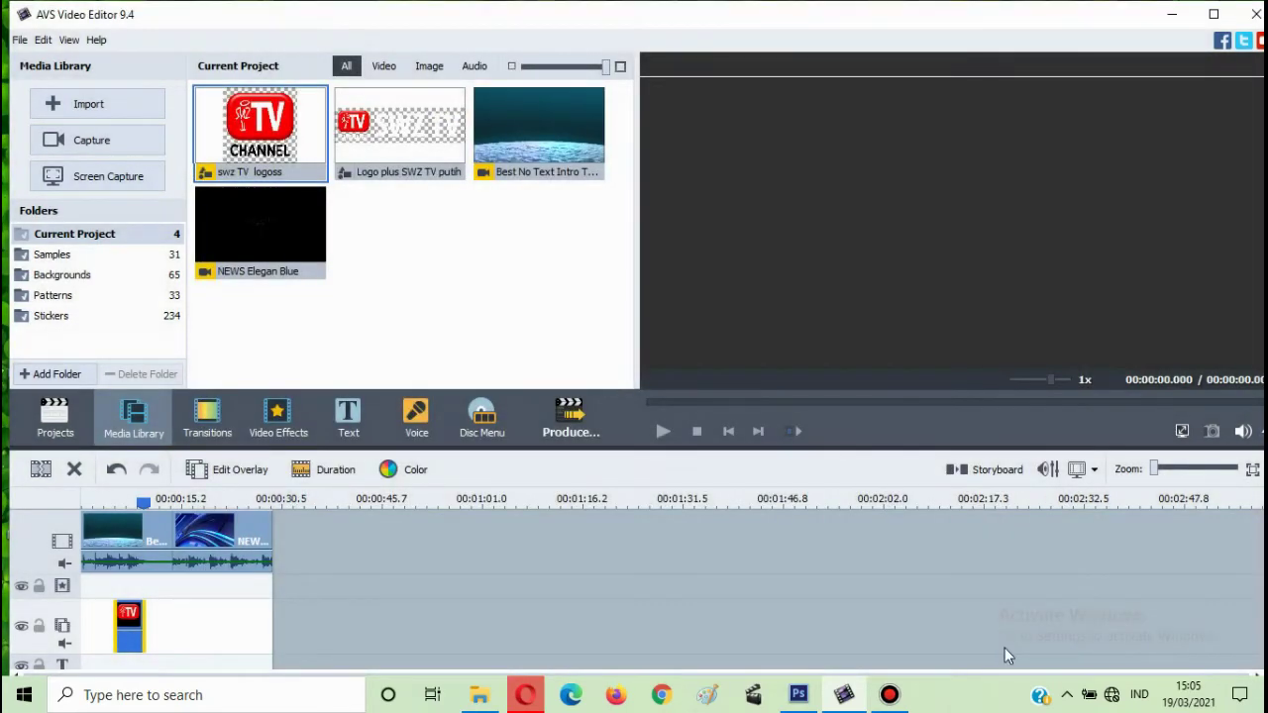
Step: Play the project from about 1 second to check the logo overlay and pause at the end of the first clip
click(86, 505)
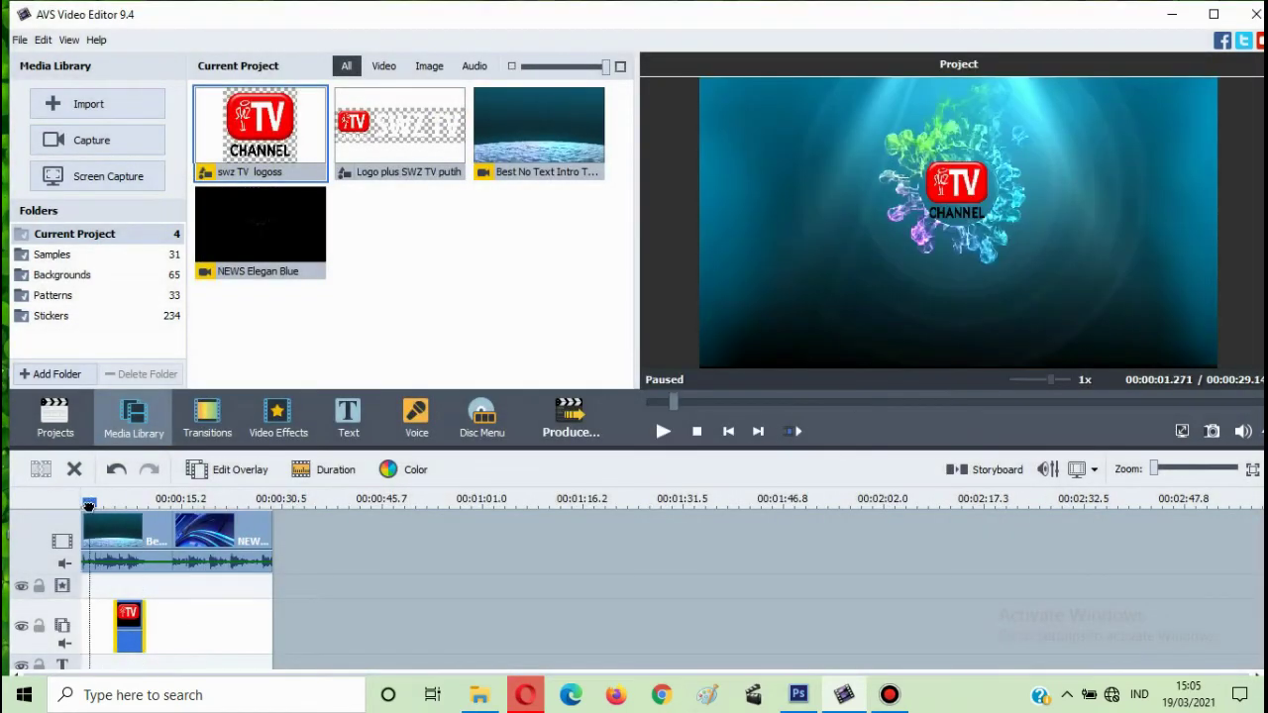
key(space)
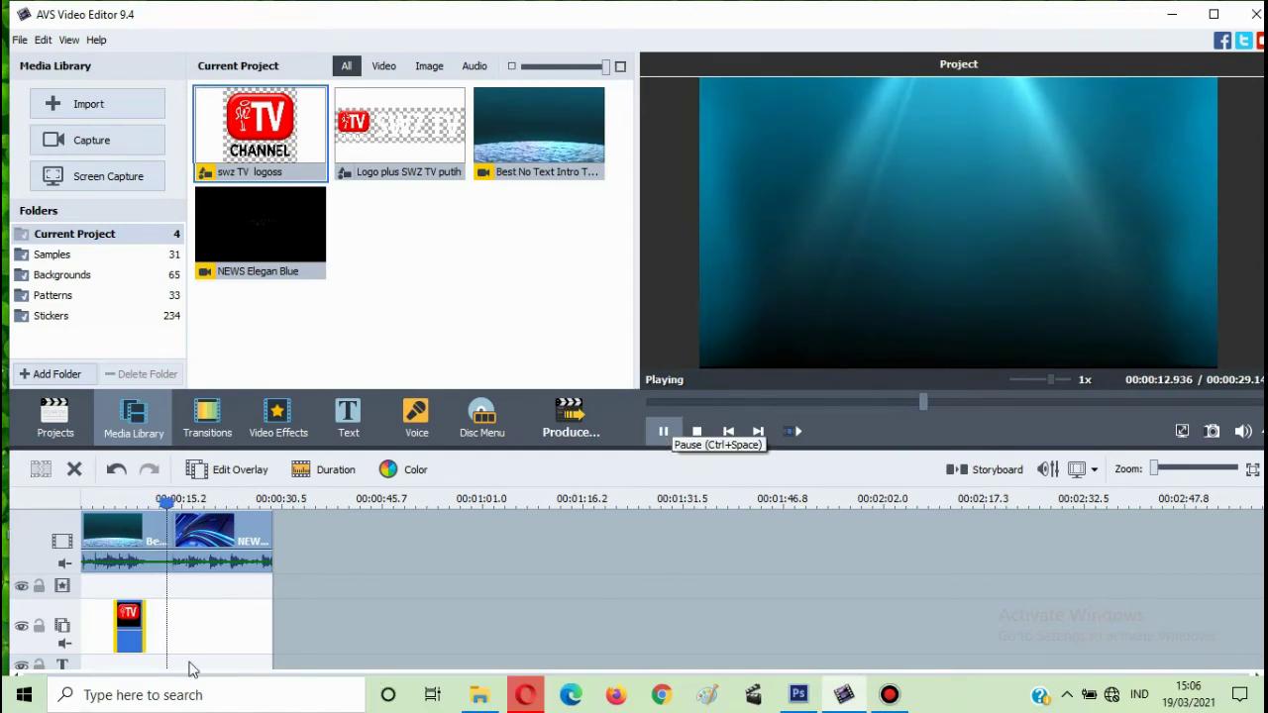
click(662, 431)
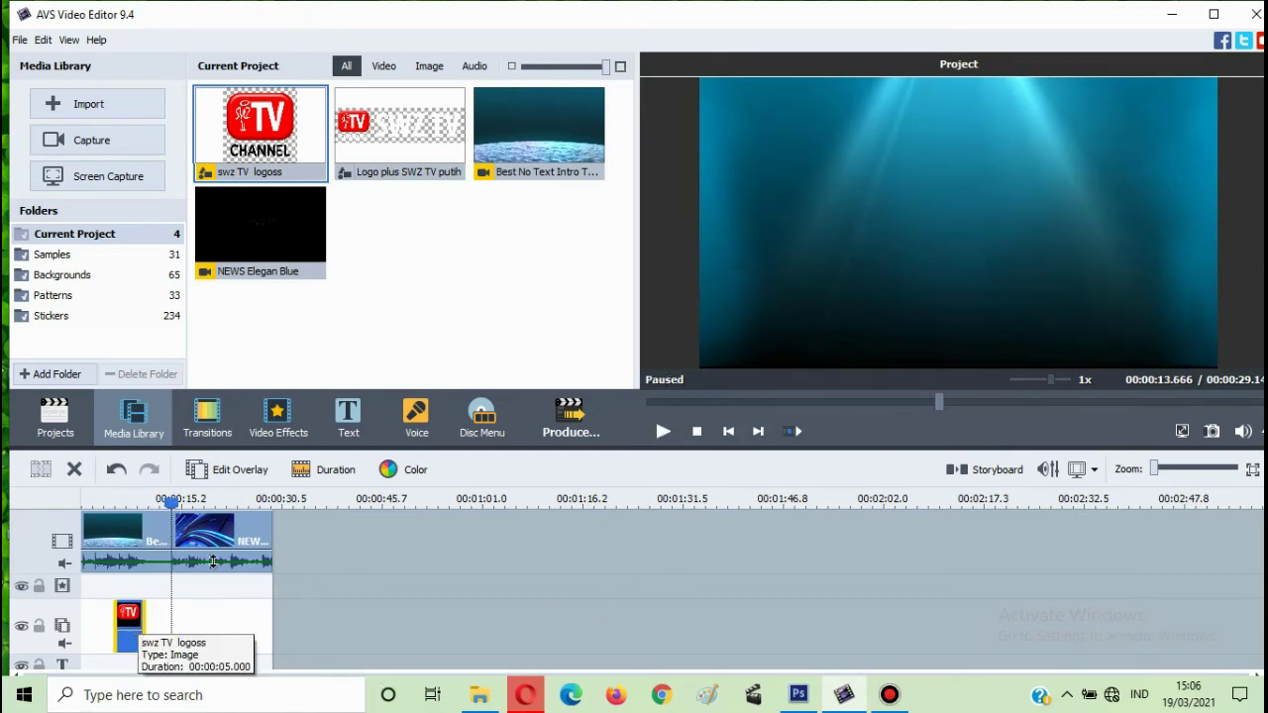
Step: Move the logo overlay later on the timeline to start at about 7 seconds and check its start in the preview
drag(940, 400, 858, 404)
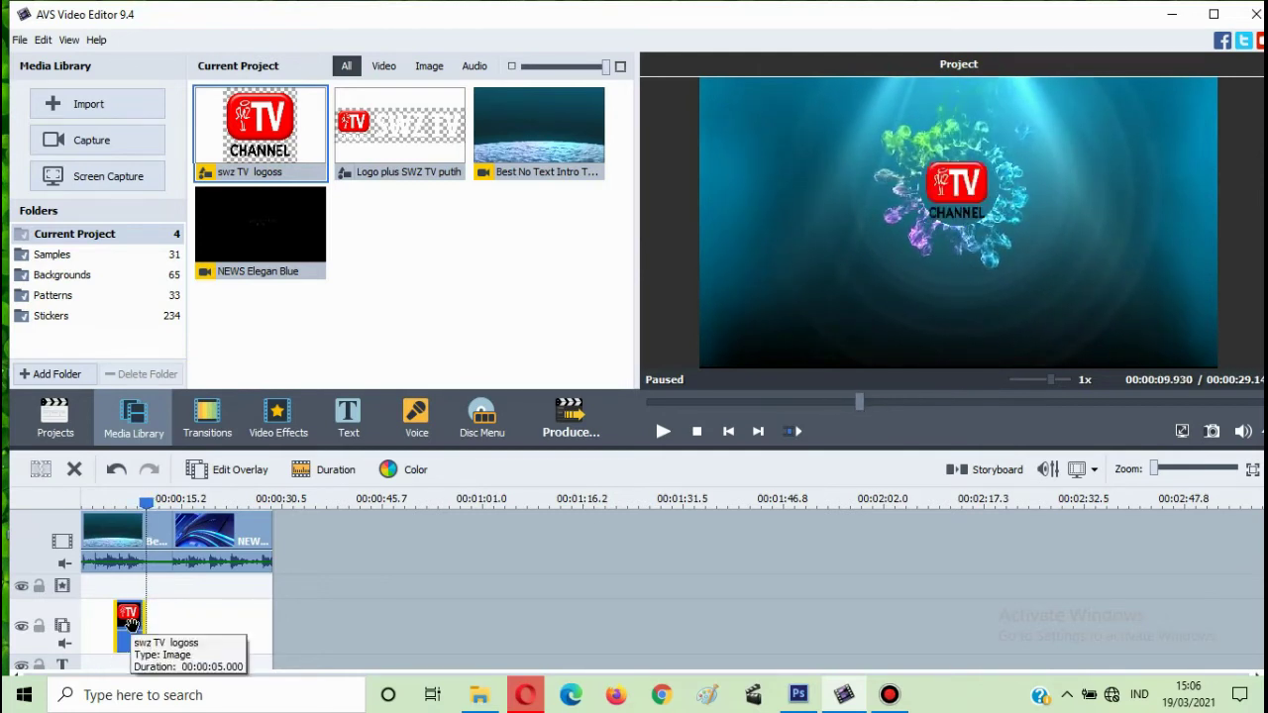
drag(130, 616, 140, 625)
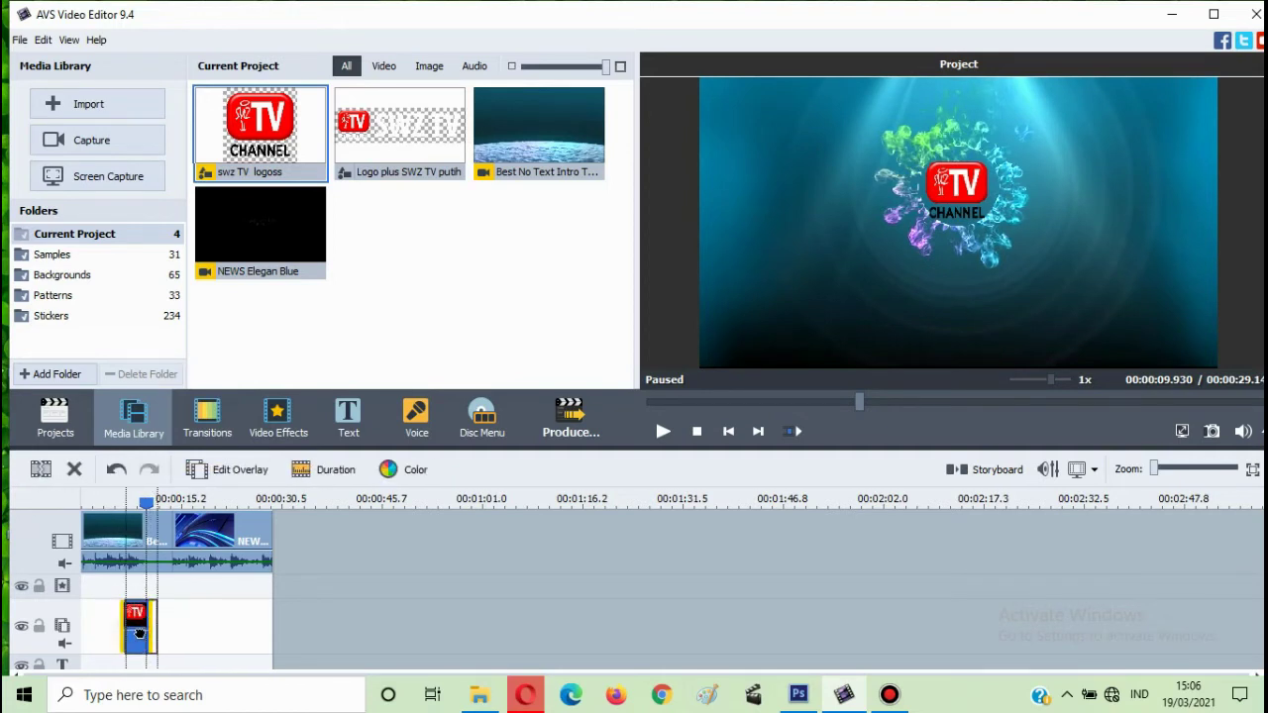
drag(854, 403, 791, 420)
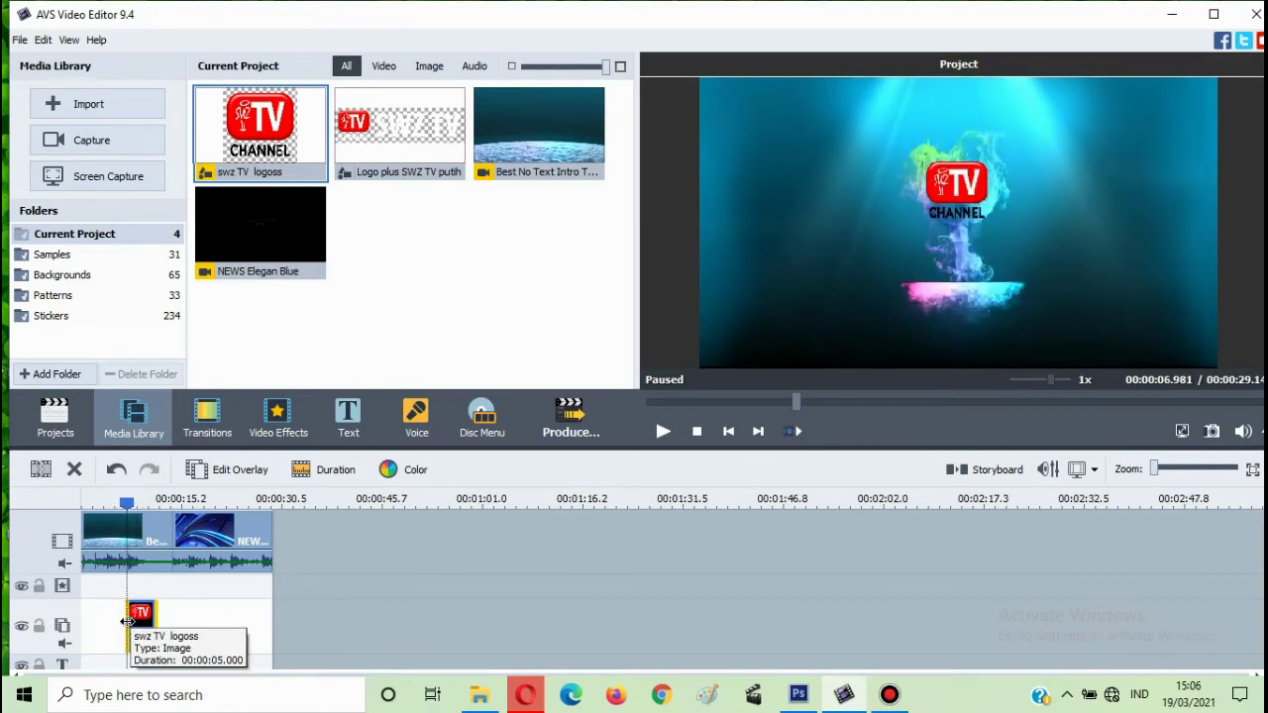
Step: Trim the logo overlay's start to about 9 seconds, then shrink the logo slightly and centre it inside the coloured smoke ring
drag(127, 621, 142, 616)
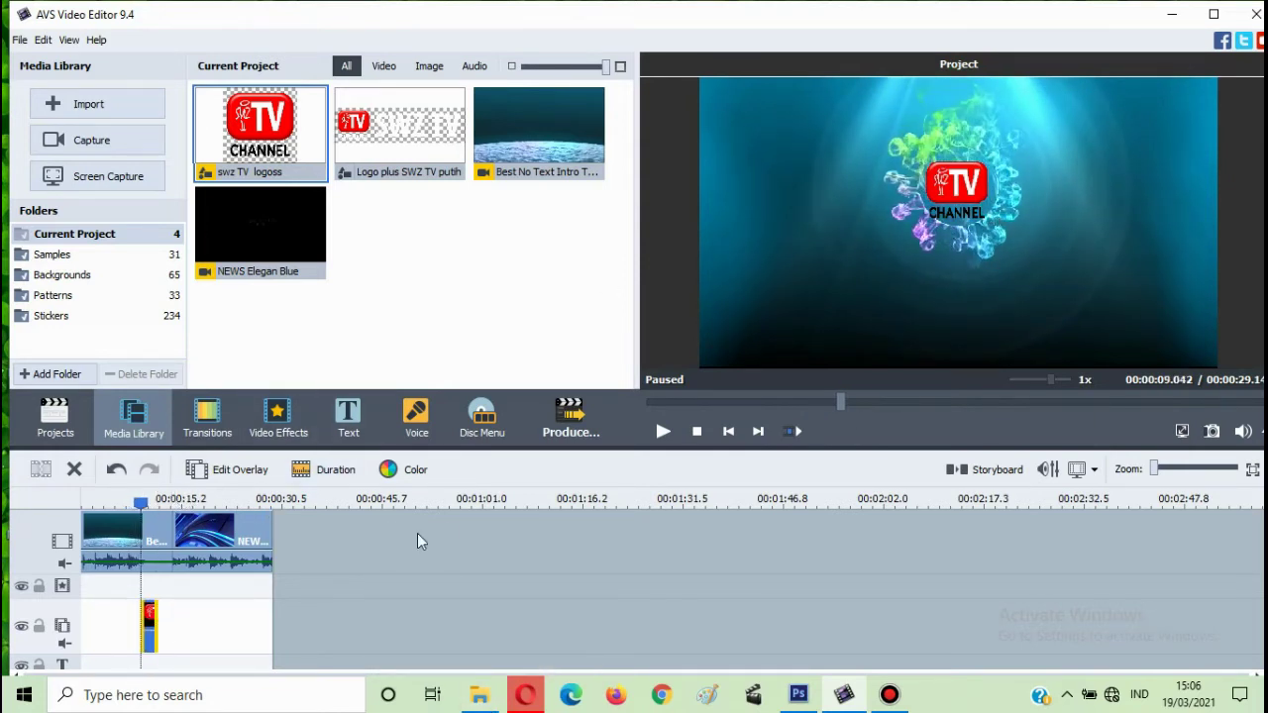
right_click(150, 628)
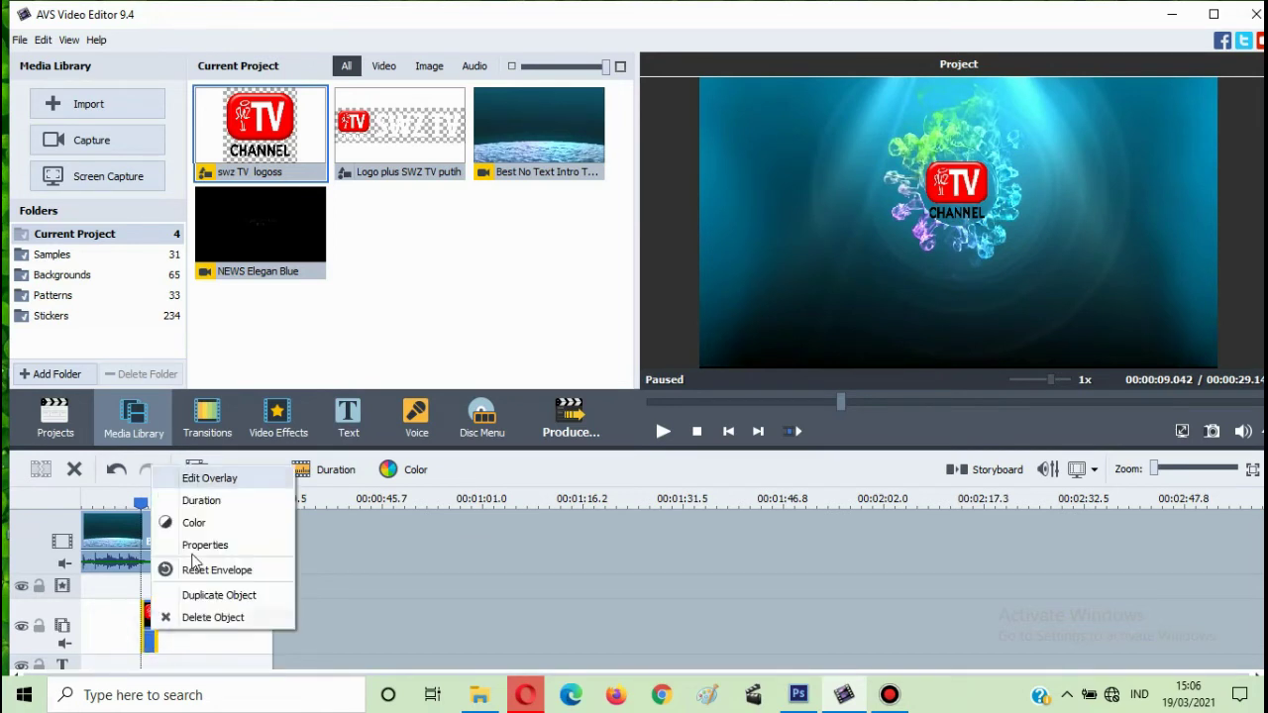
click(210, 477)
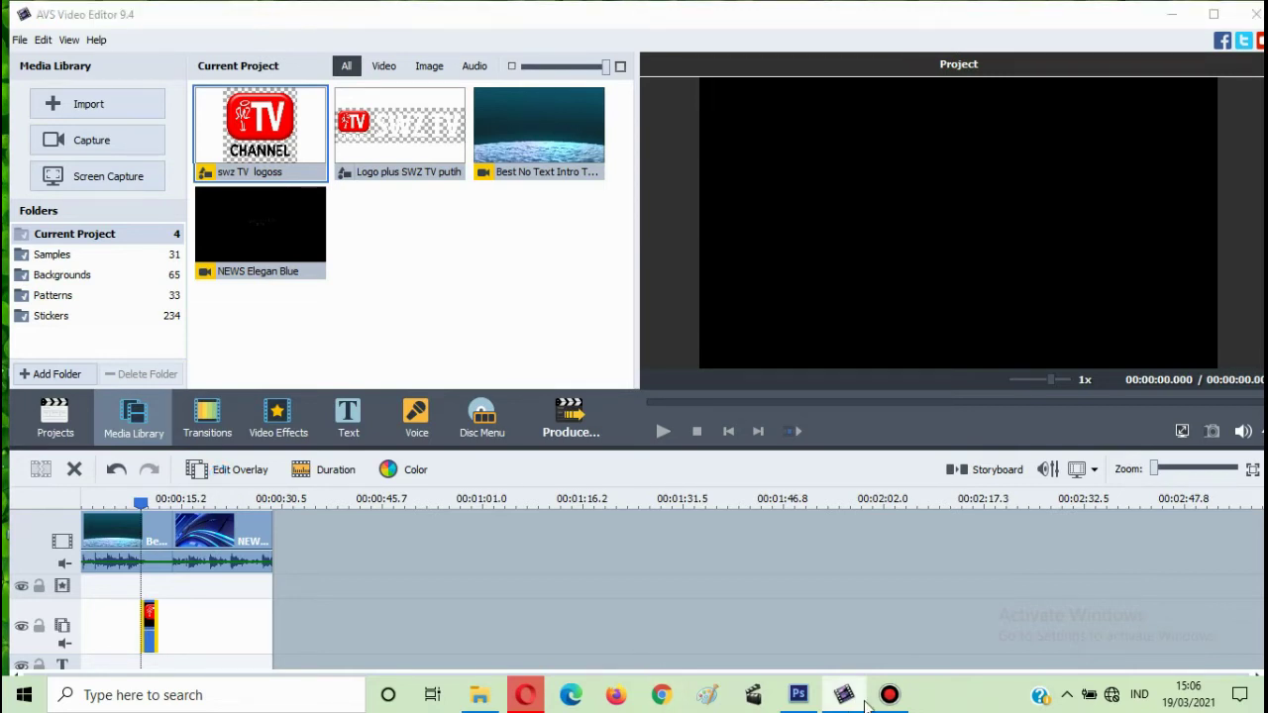
mouse_move(858, 703)
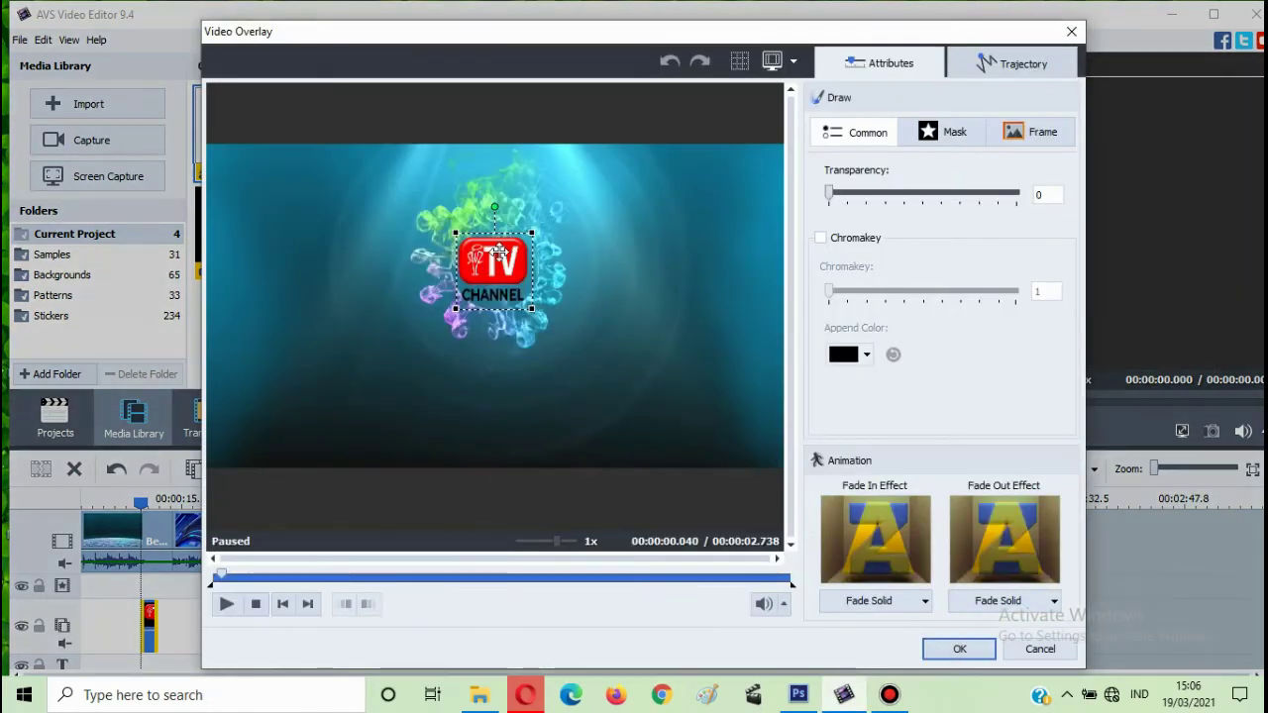
drag(499, 252, 501, 256)
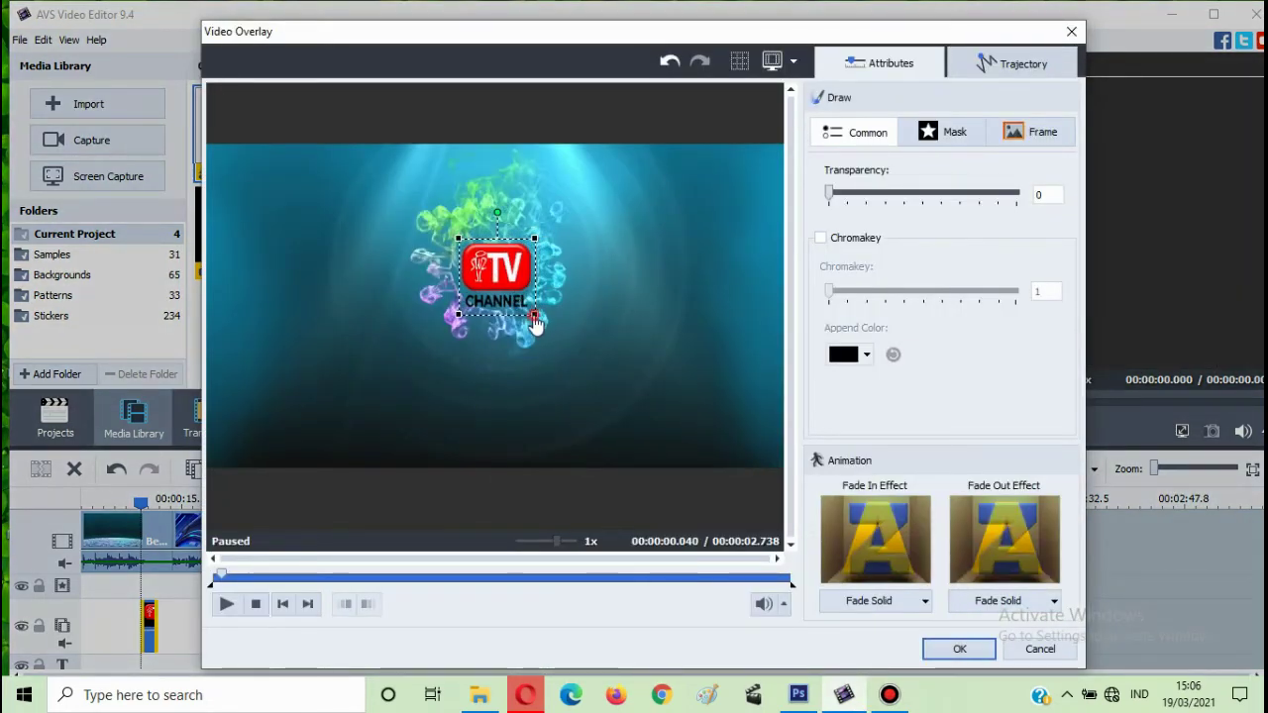
drag(534, 319, 533, 316)
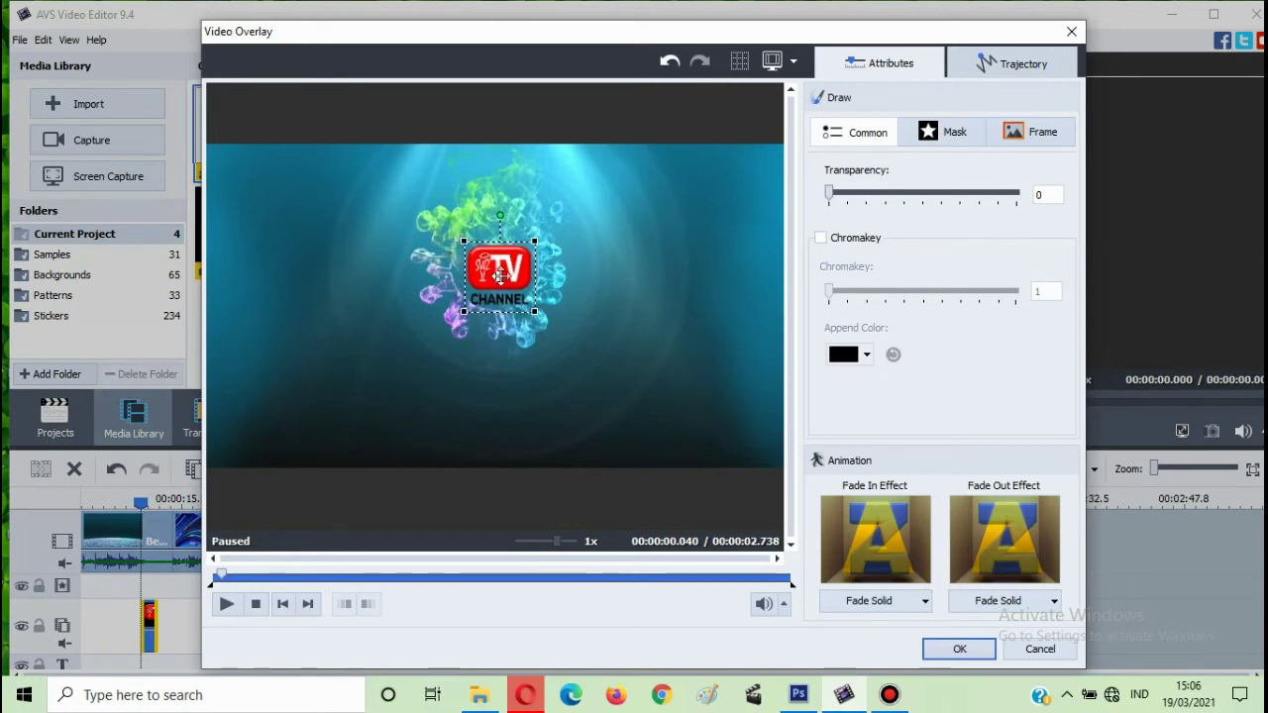
drag(497, 275, 496, 267)
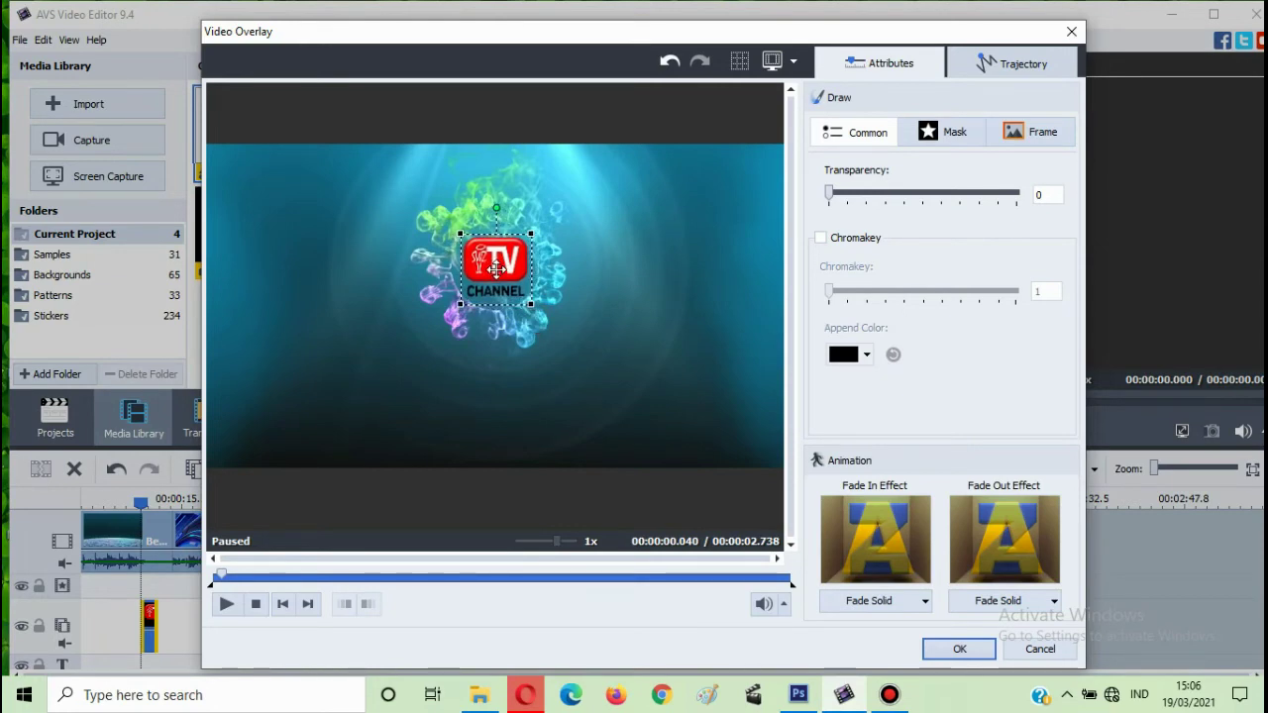
click(959, 649)
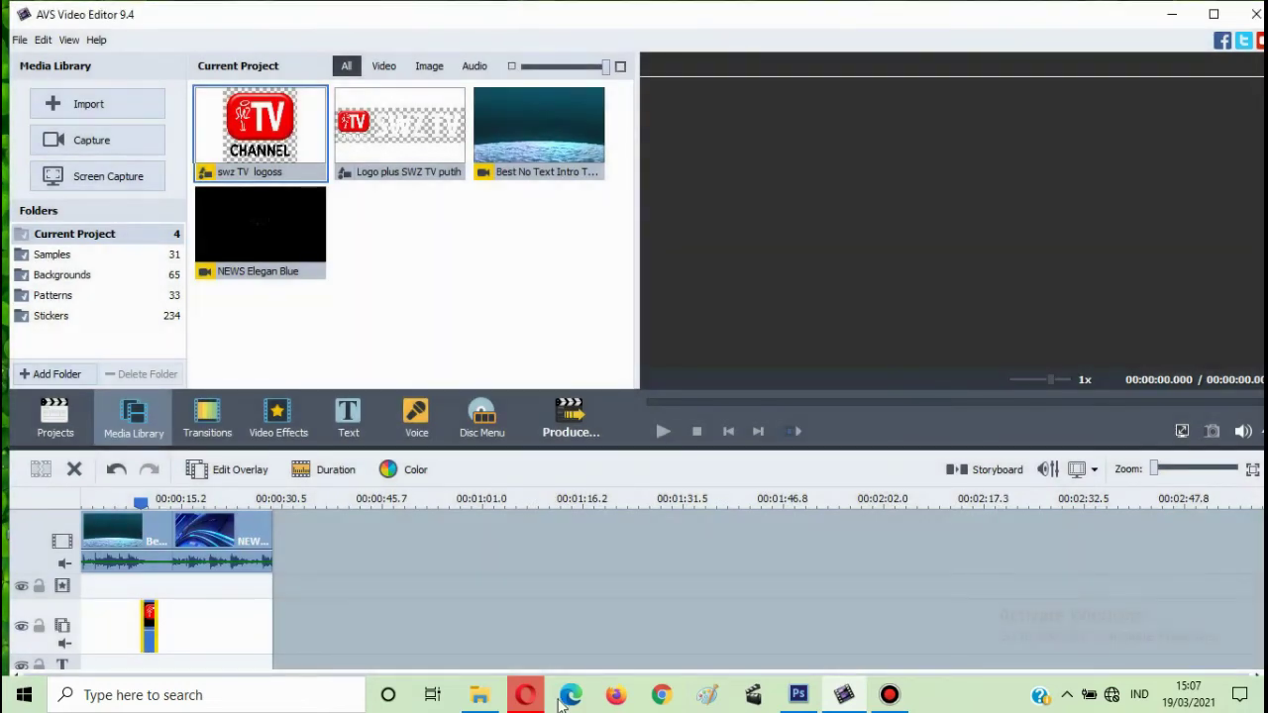
Step: Replay the first clip to check the timing and placement of the logo overlay
drag(141, 503, 112, 503)
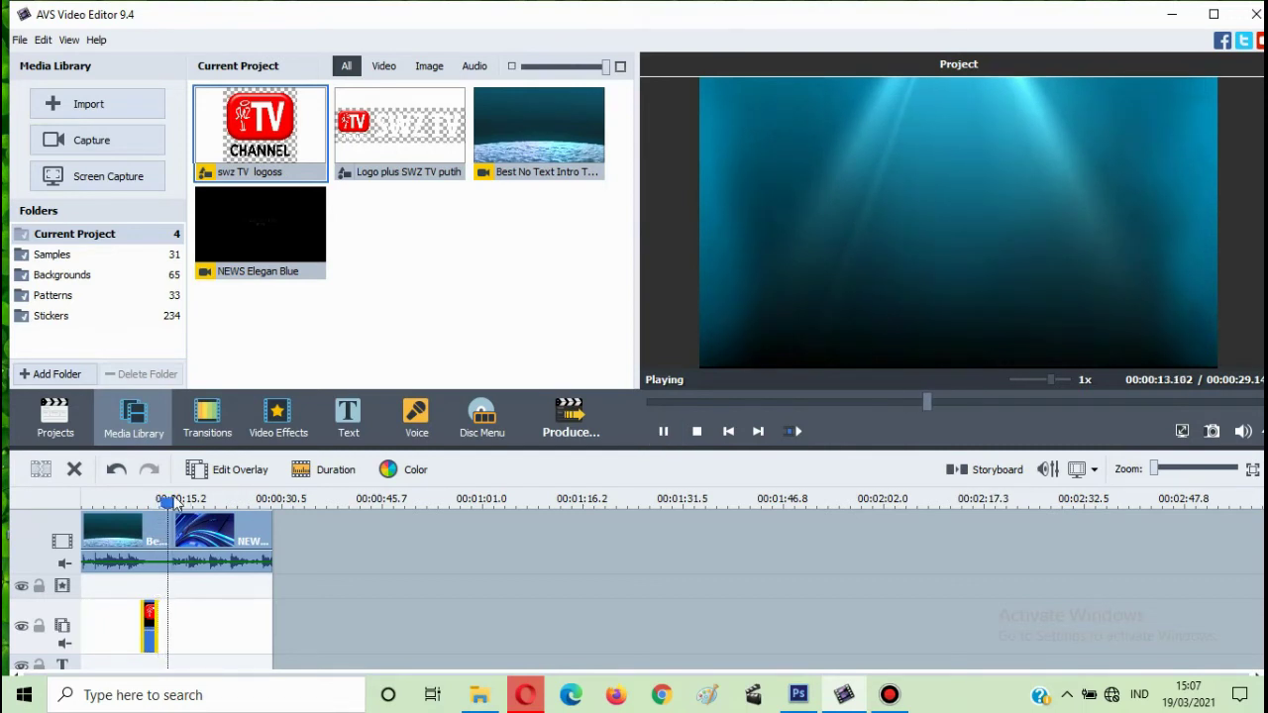
drag(175, 500, 106, 502)
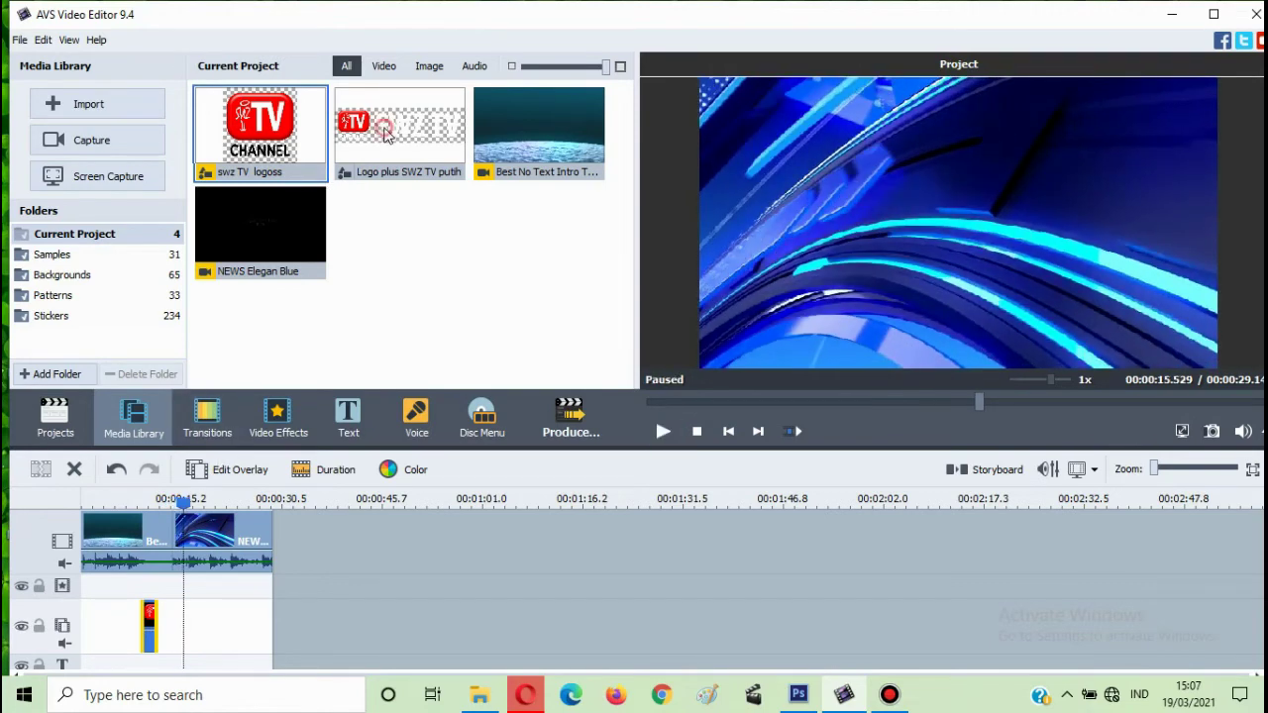
Step: Add the Logo plus SWZ TV putih image as an overlay near the second clip's end, trimmed to about 4.6 seconds and starting at about 26 seconds
drag(386, 127, 248, 622)
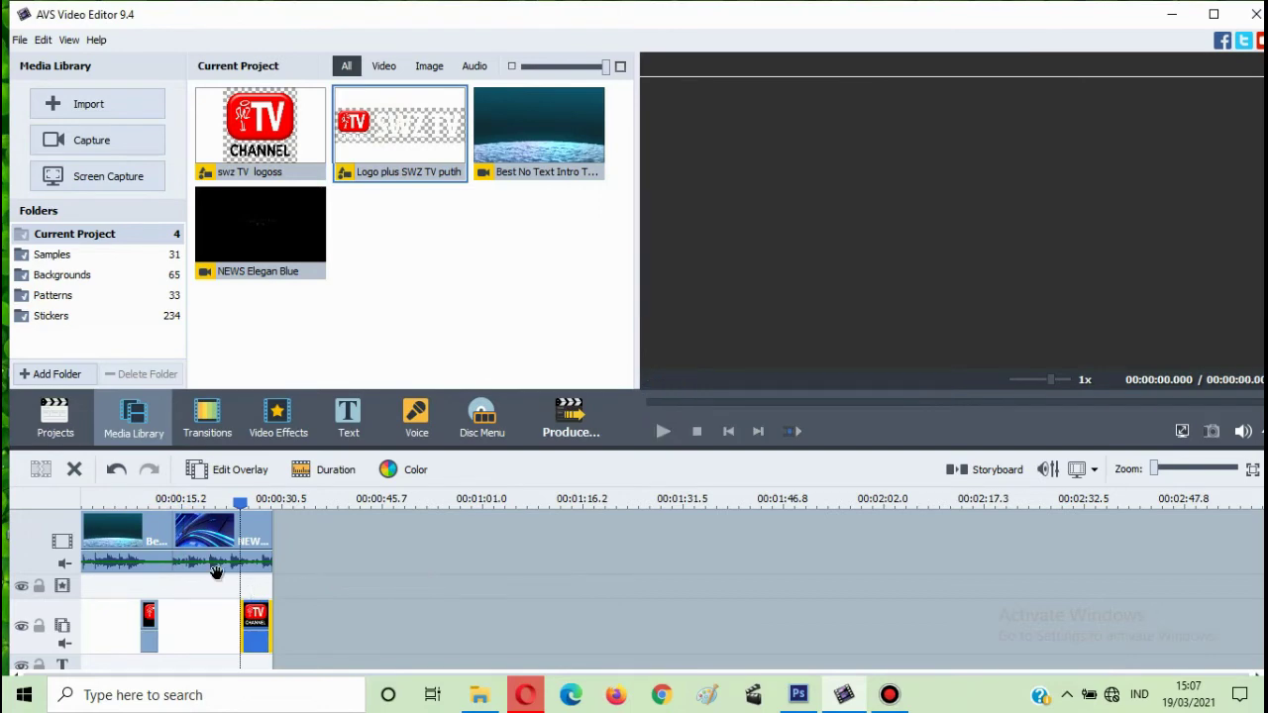
click(239, 505)
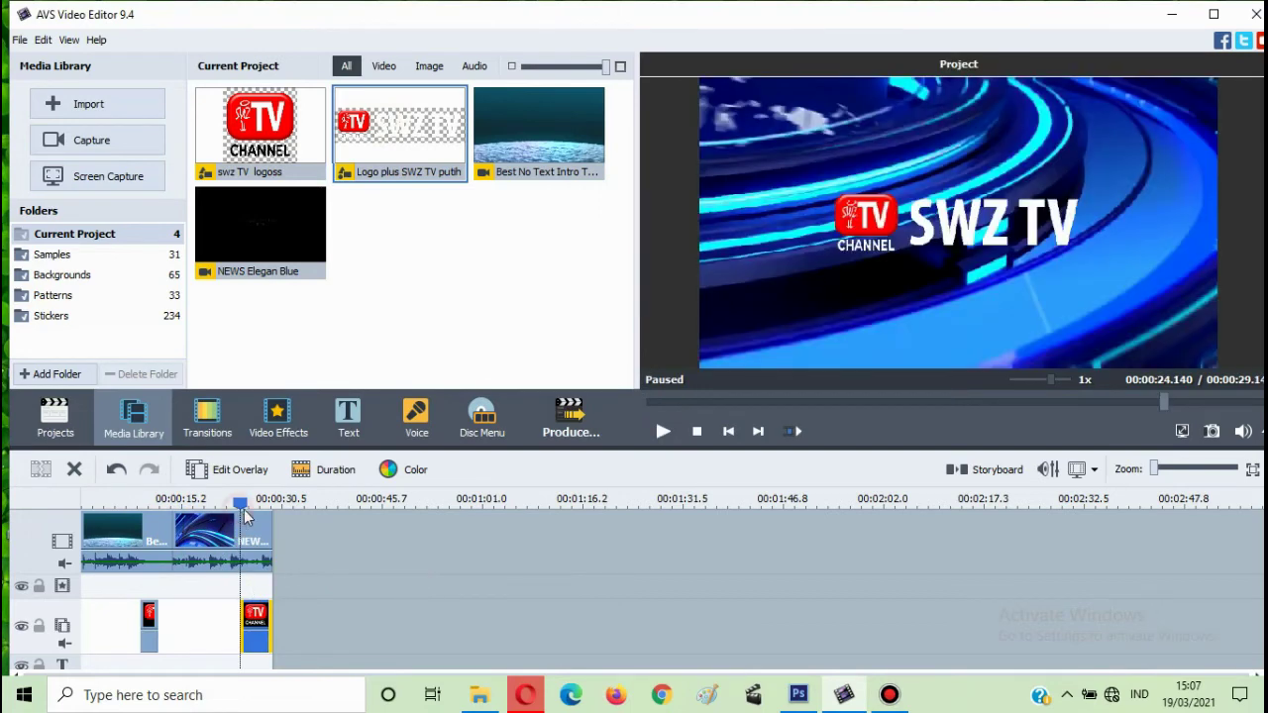
mouse_move(240, 505)
mouse_down()
mouse_move(270, 510)
mouse_move(235, 509)
mouse_move(266, 511)
mouse_move(254, 511)
mouse_up()
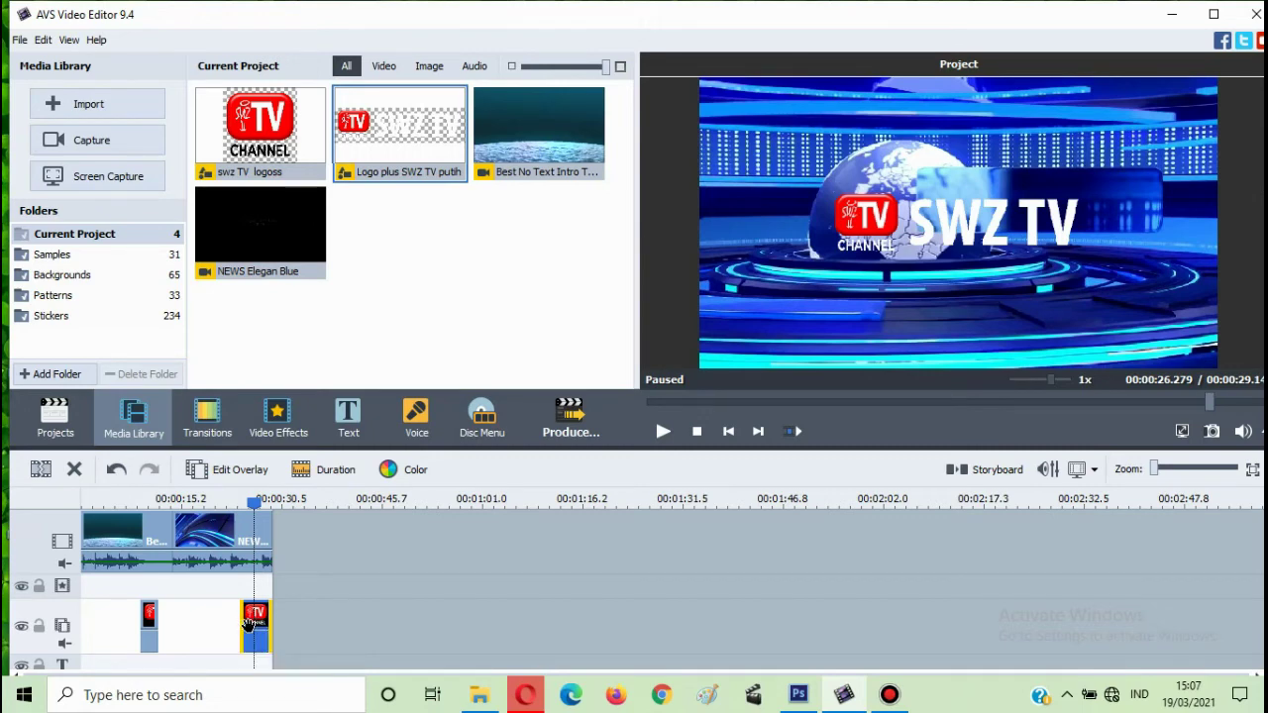
click(249, 634)
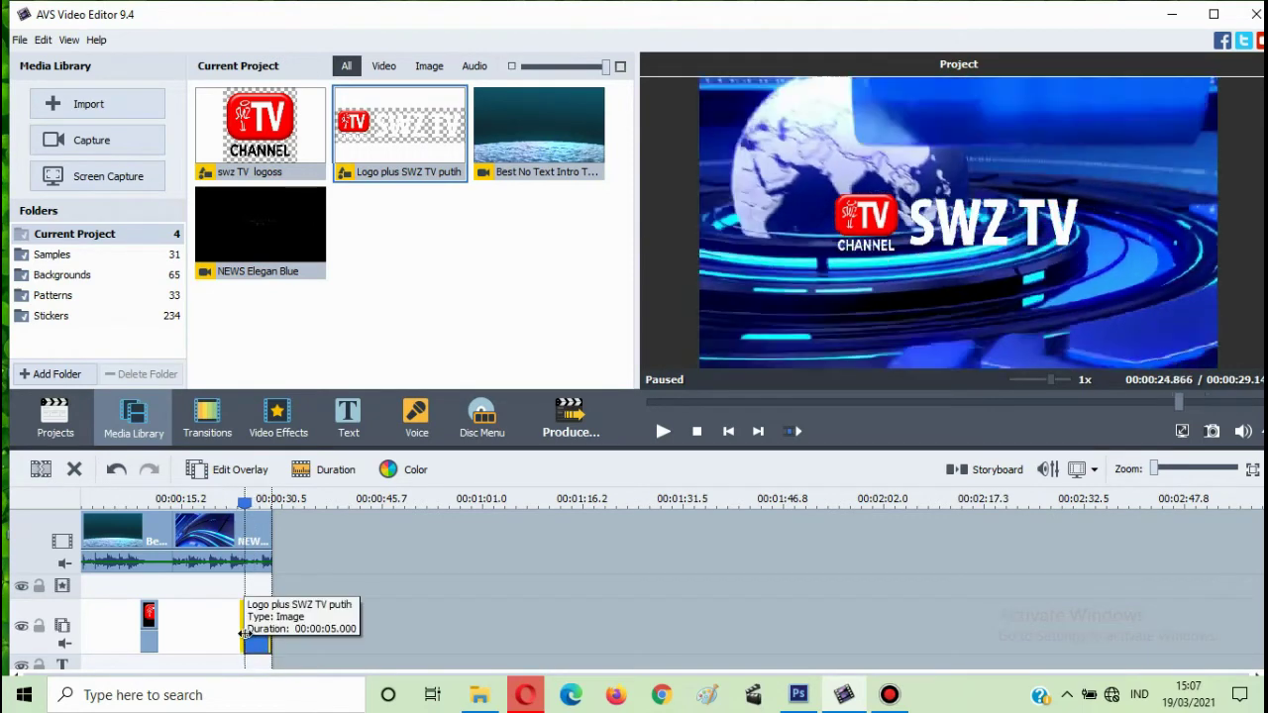
drag(255, 634, 261, 634)
mouse_move(250, 503)
mouse_down()
mouse_move(263, 504)
mouse_move(235, 509)
mouse_move(247, 509)
mouse_up()
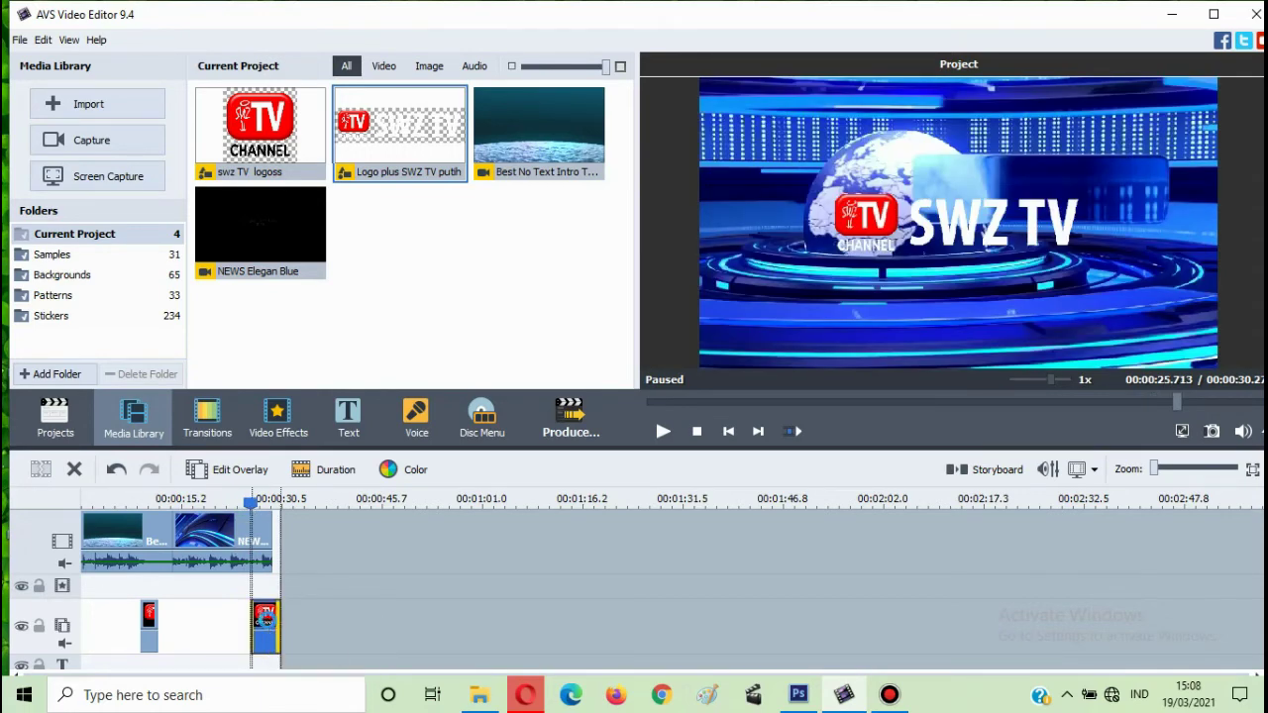
drag(263, 619, 268, 619)
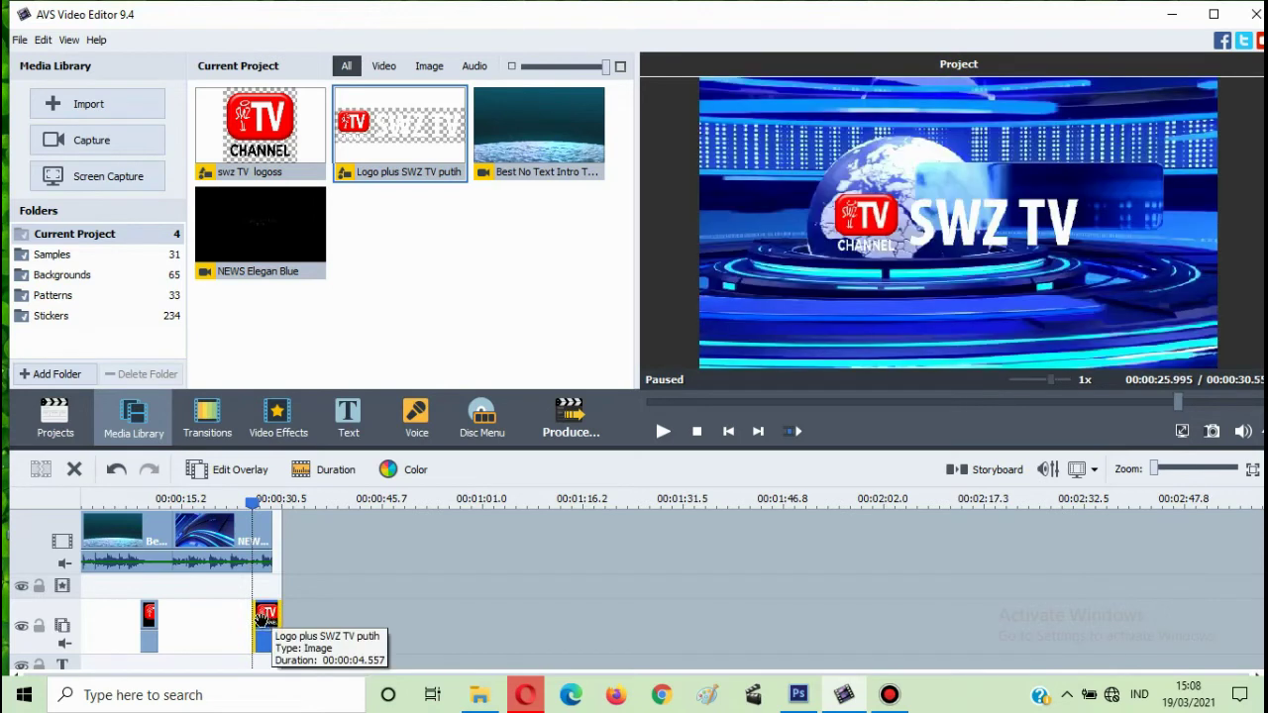
Step: Edit the SWZ TV logo overlay, shrinking it slightly and fitting it onto the blue banner beside the globe
right_click(264, 619)
click(320, 469)
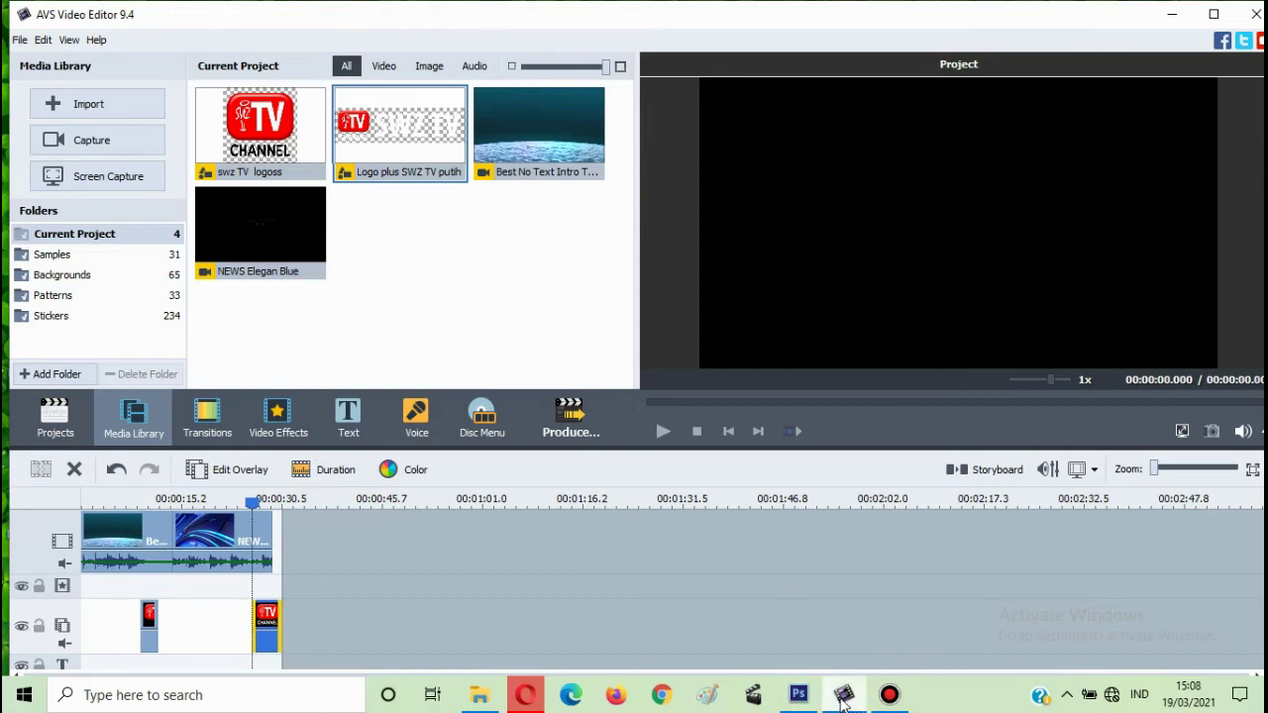
mouse_move(844, 701)
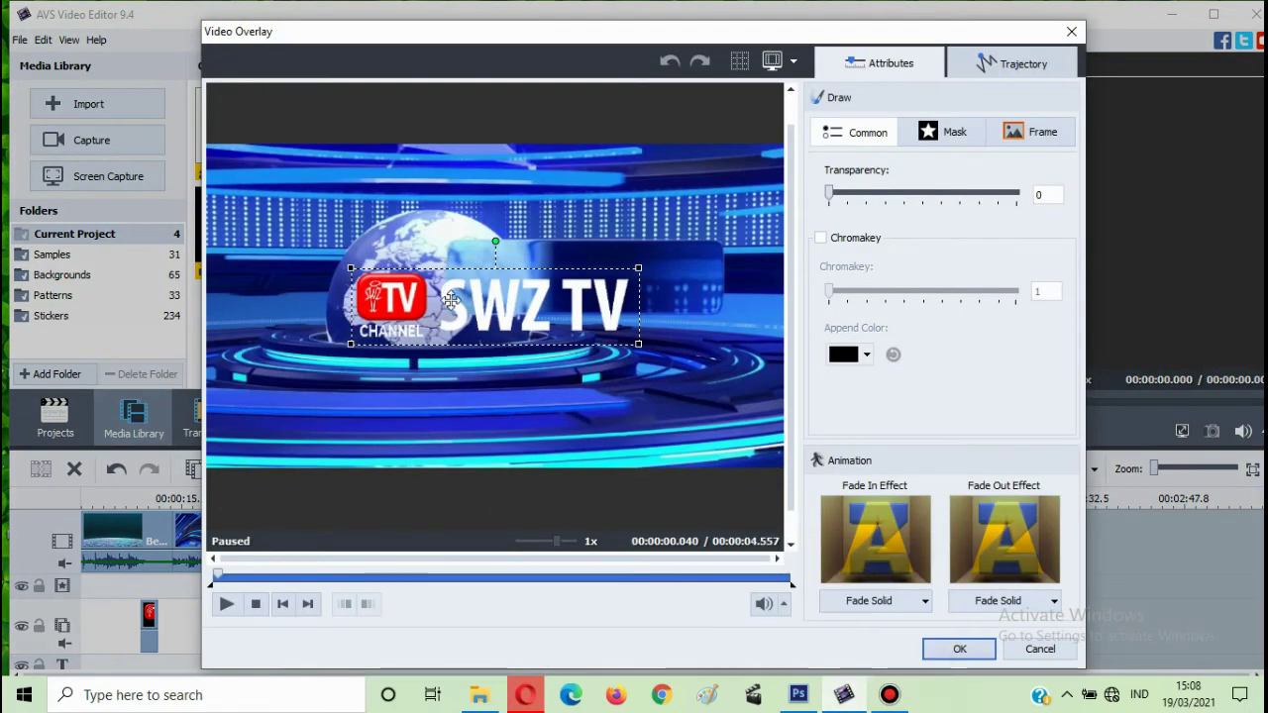
drag(532, 273, 644, 250)
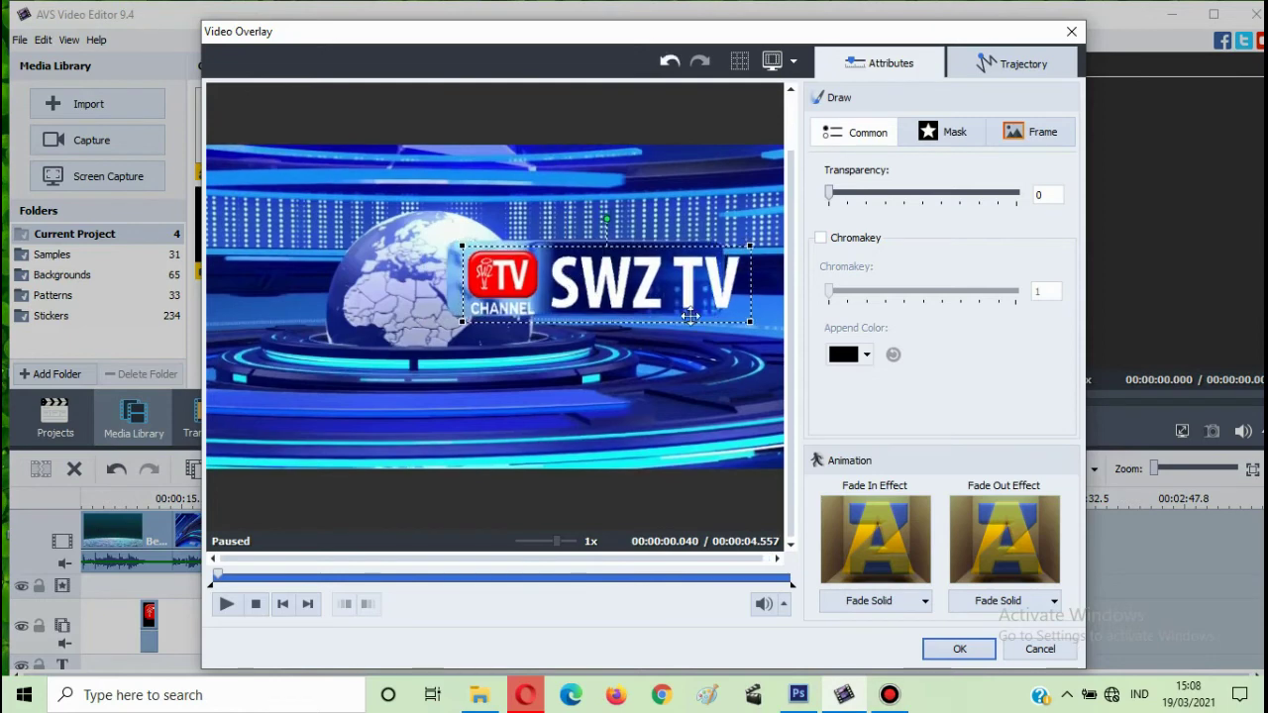
mouse_move(749, 332)
mouse_down()
mouse_move(714, 311)
mouse_move(730, 328)
mouse_up()
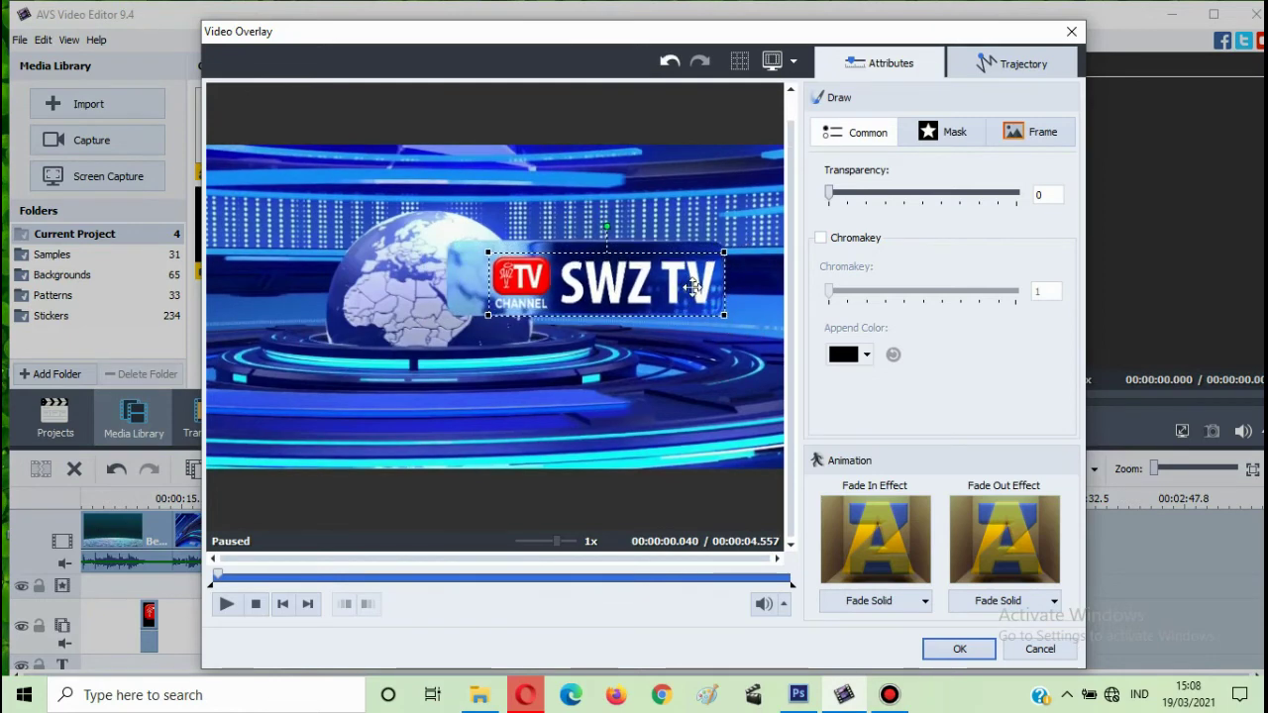
drag(704, 286, 671, 286)
drag(709, 323, 717, 319)
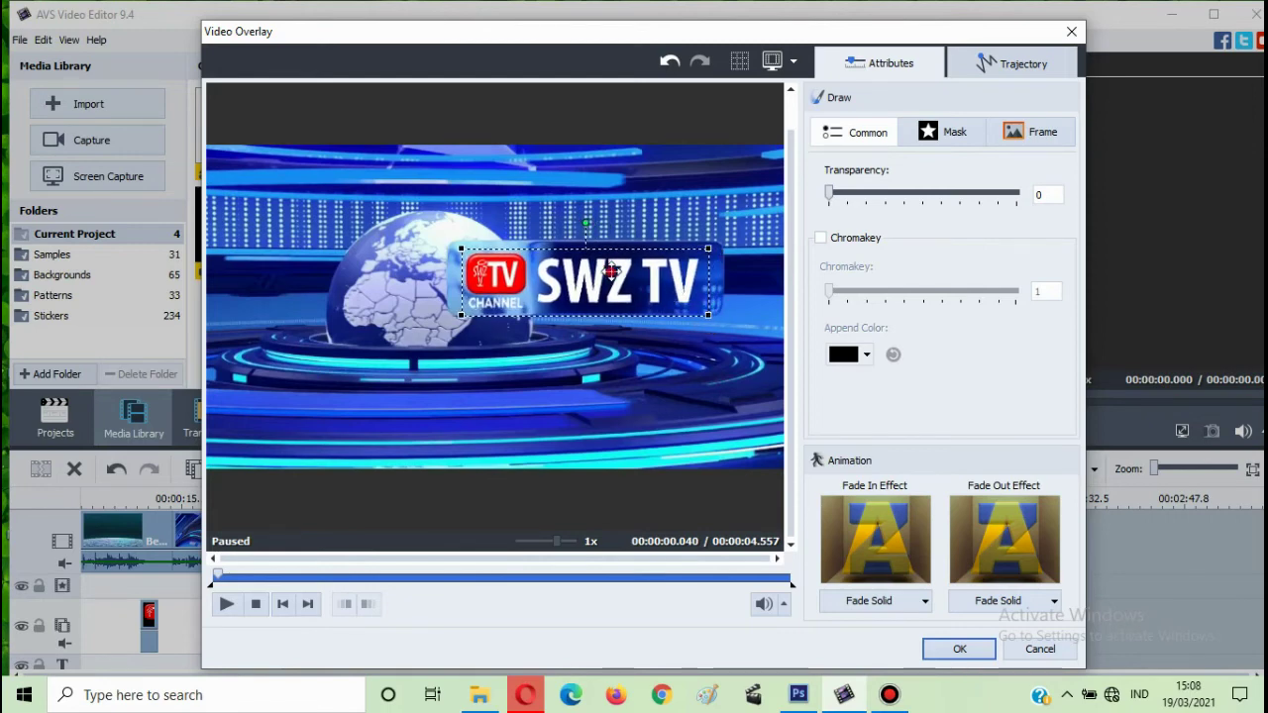
drag(612, 274, 614, 269)
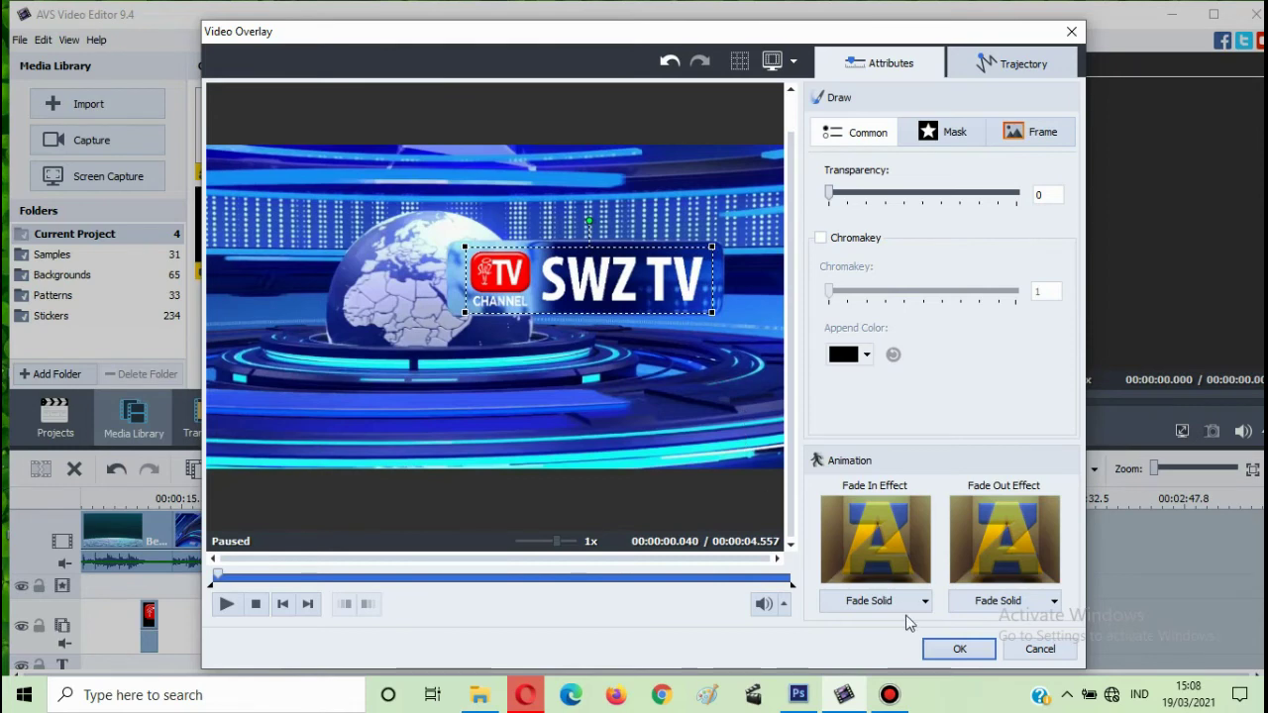
Step: Preview the SWZ TV overlay, nudge the logo slightly lower on the banner near its start, and apply the changes
key(space)
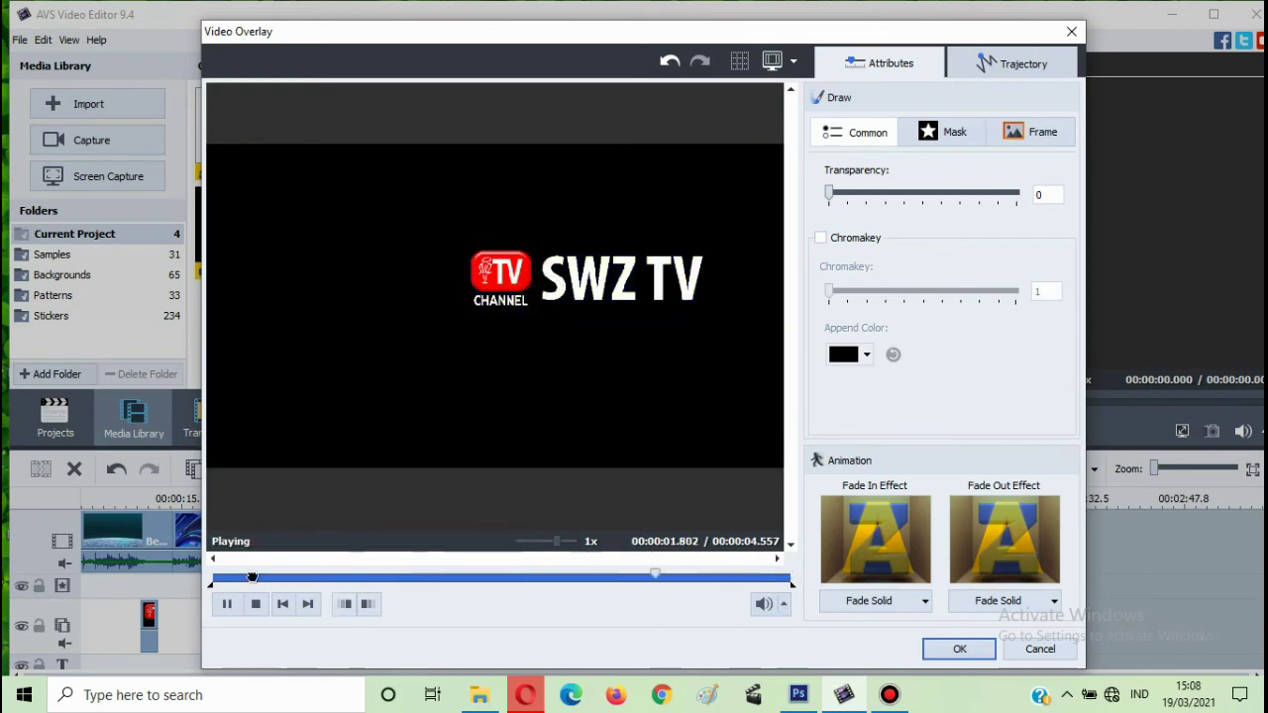
click(253, 577)
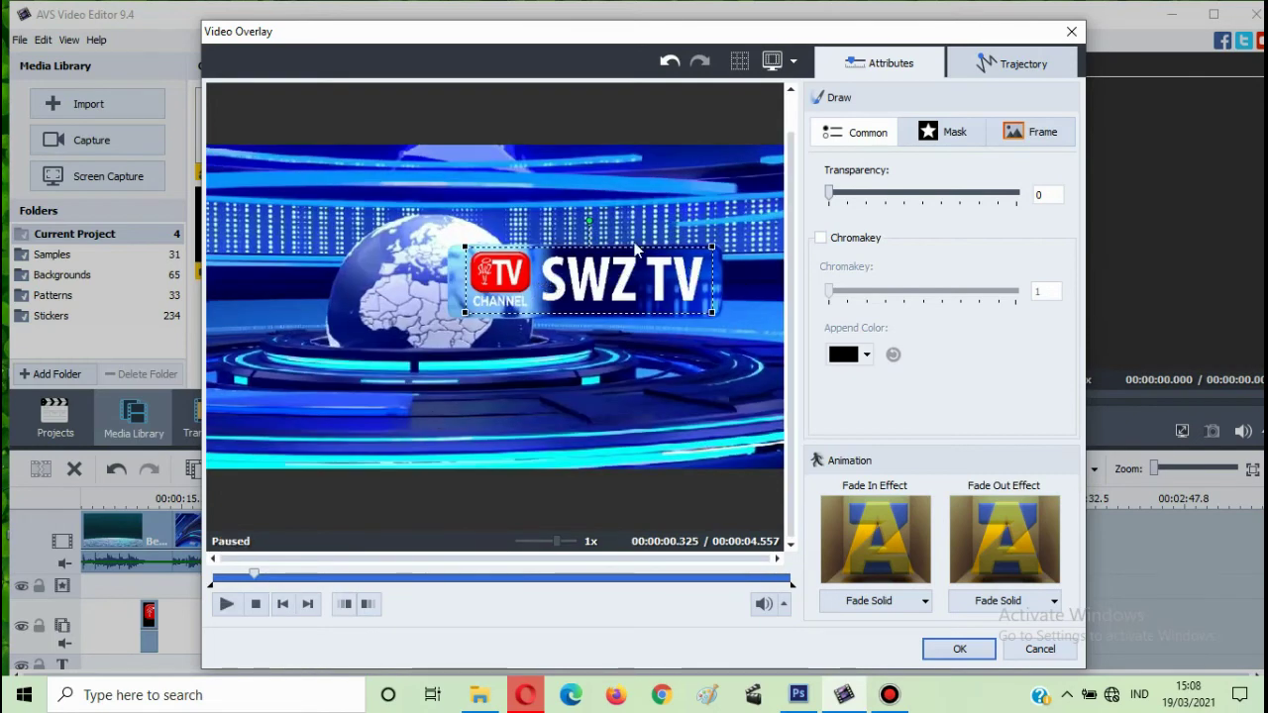
drag(599, 279, 599, 283)
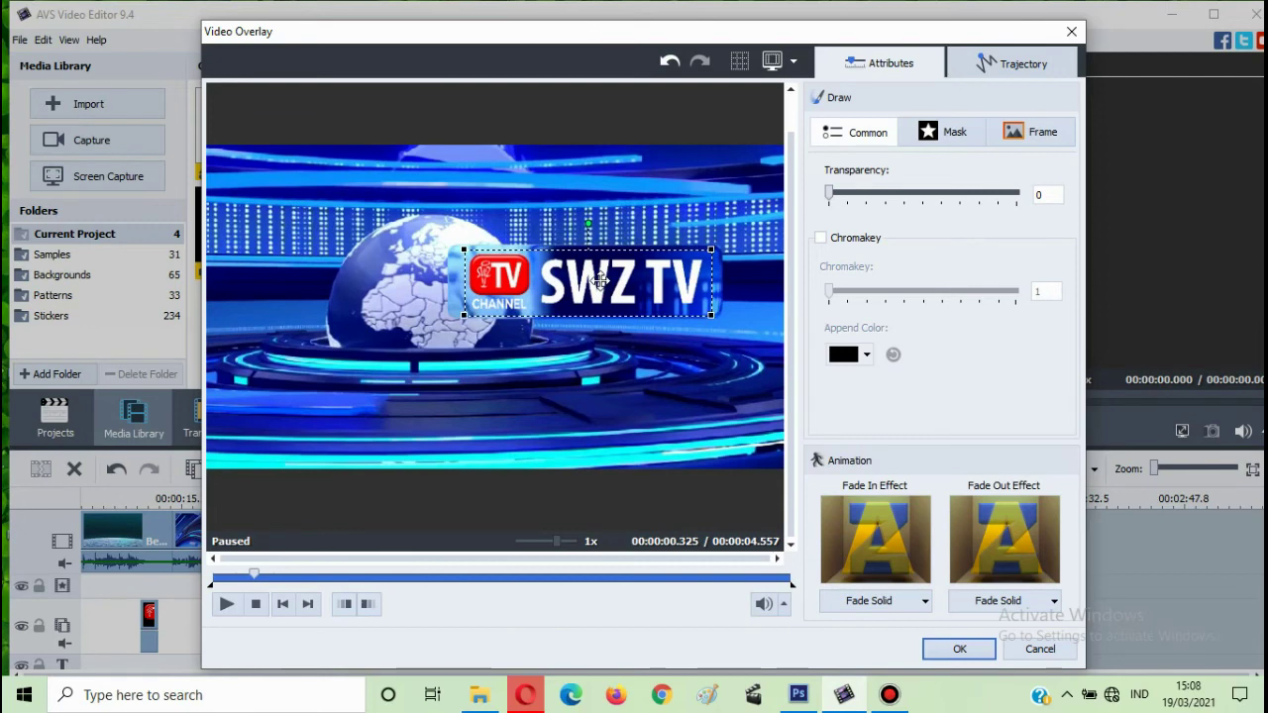
click(974, 658)
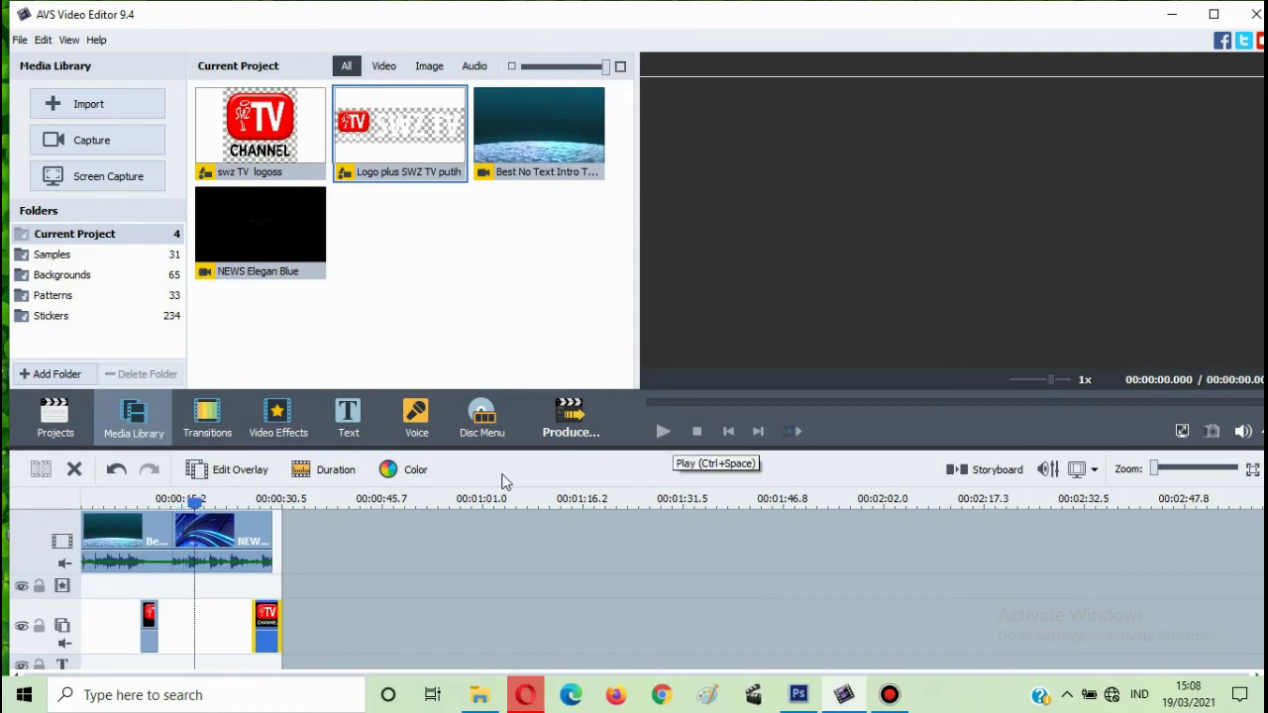
Step: Play the second clip to check the SWZ TV logo on the banner, then return to about 15 seconds
click(663, 431)
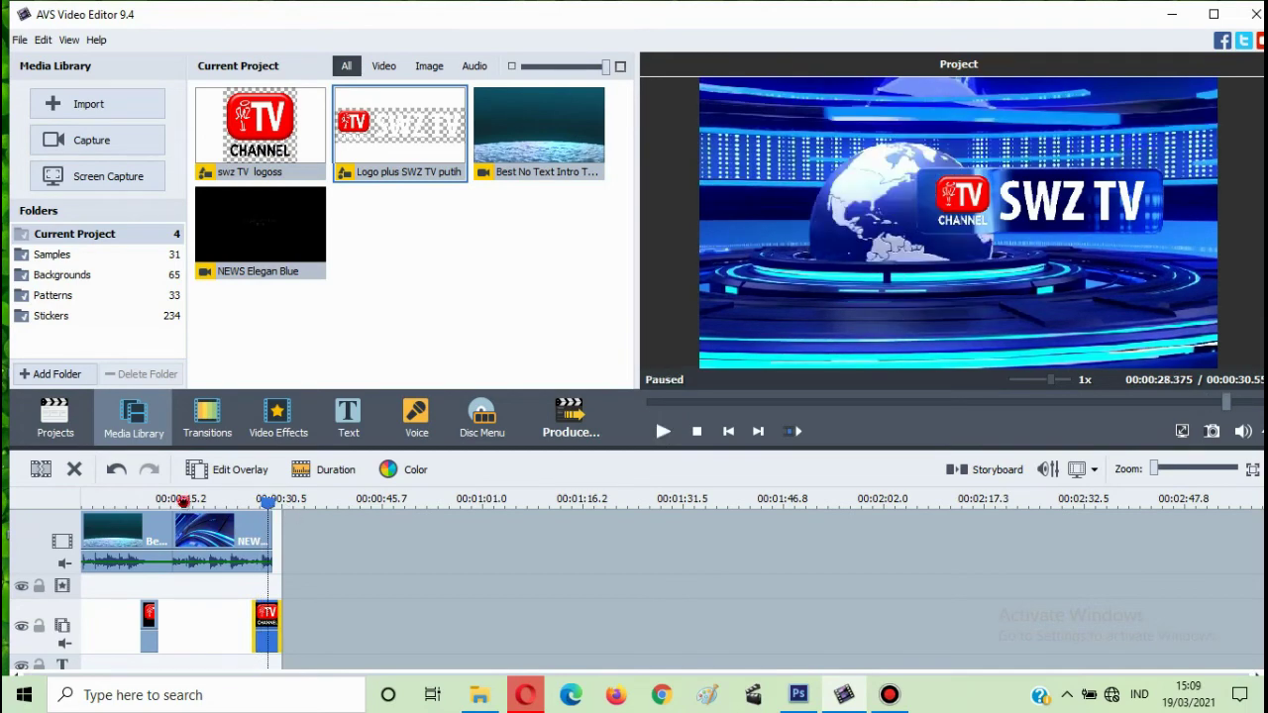
click(183, 501)
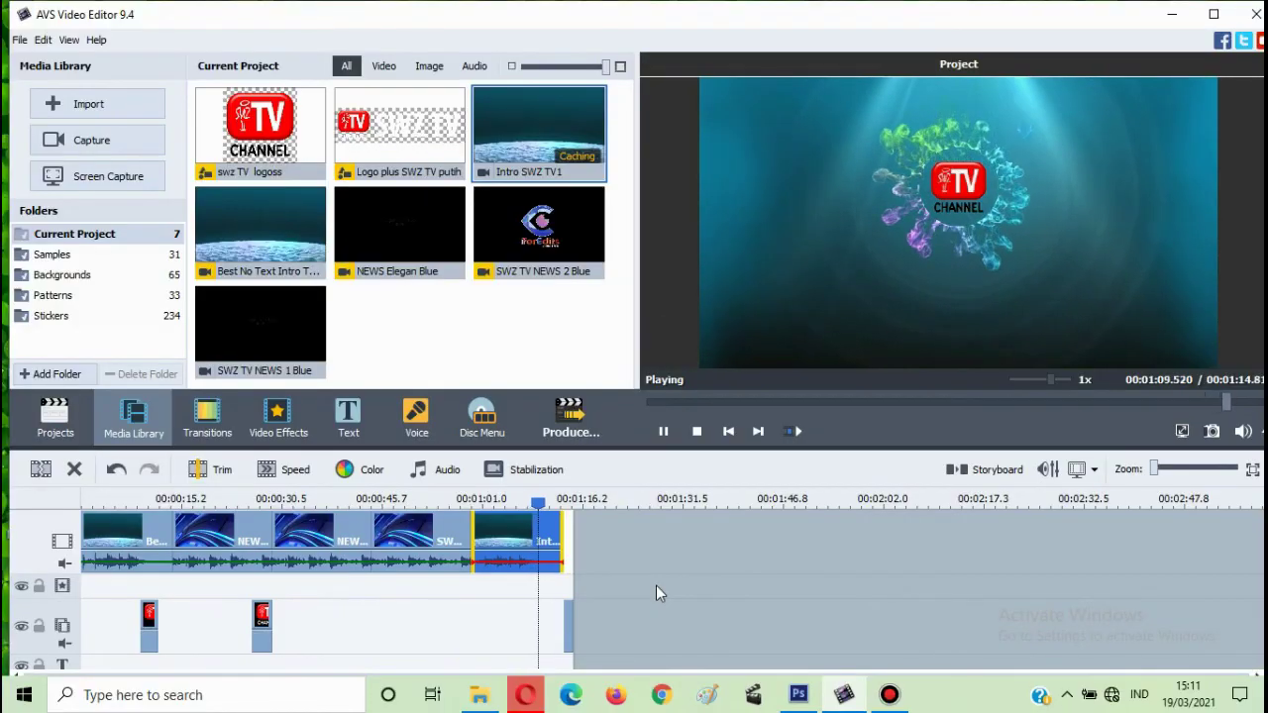
Step: Preview the SWZ TV NEWS 1 Blue clip from its start, then play the extended project from the beginning to review the joined clips
click(372, 540)
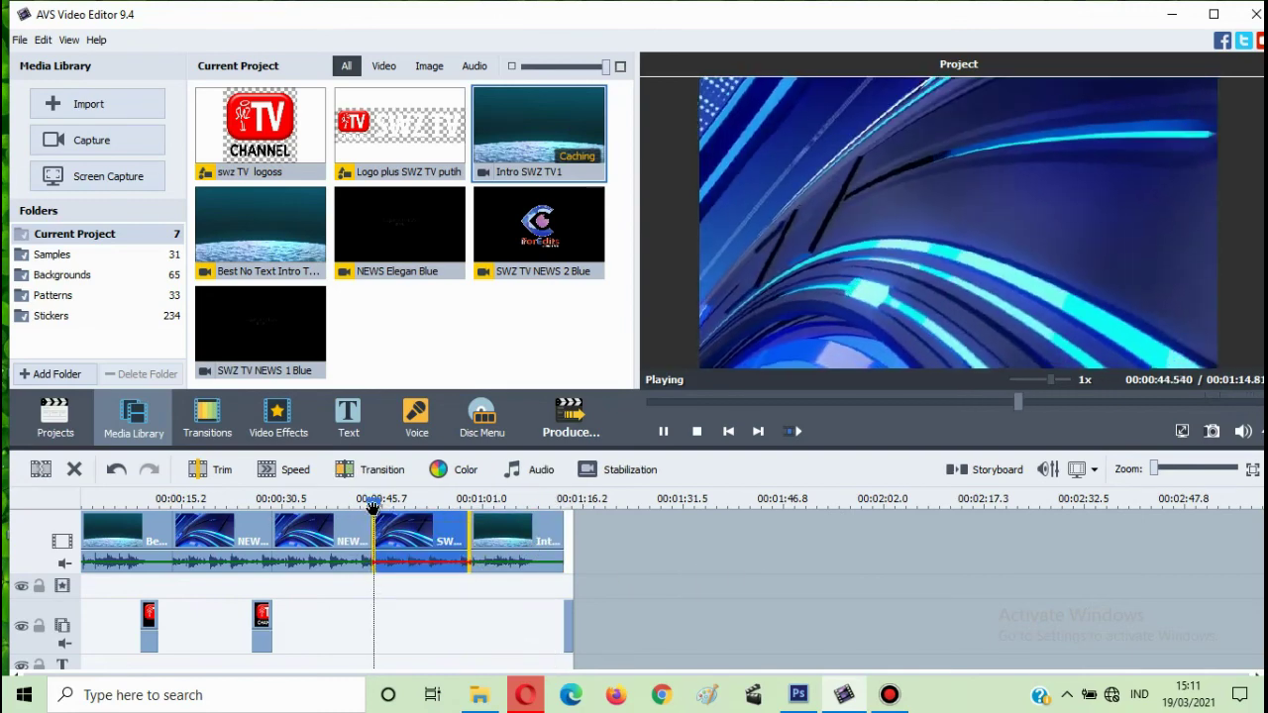
click(91, 504)
click(87, 504)
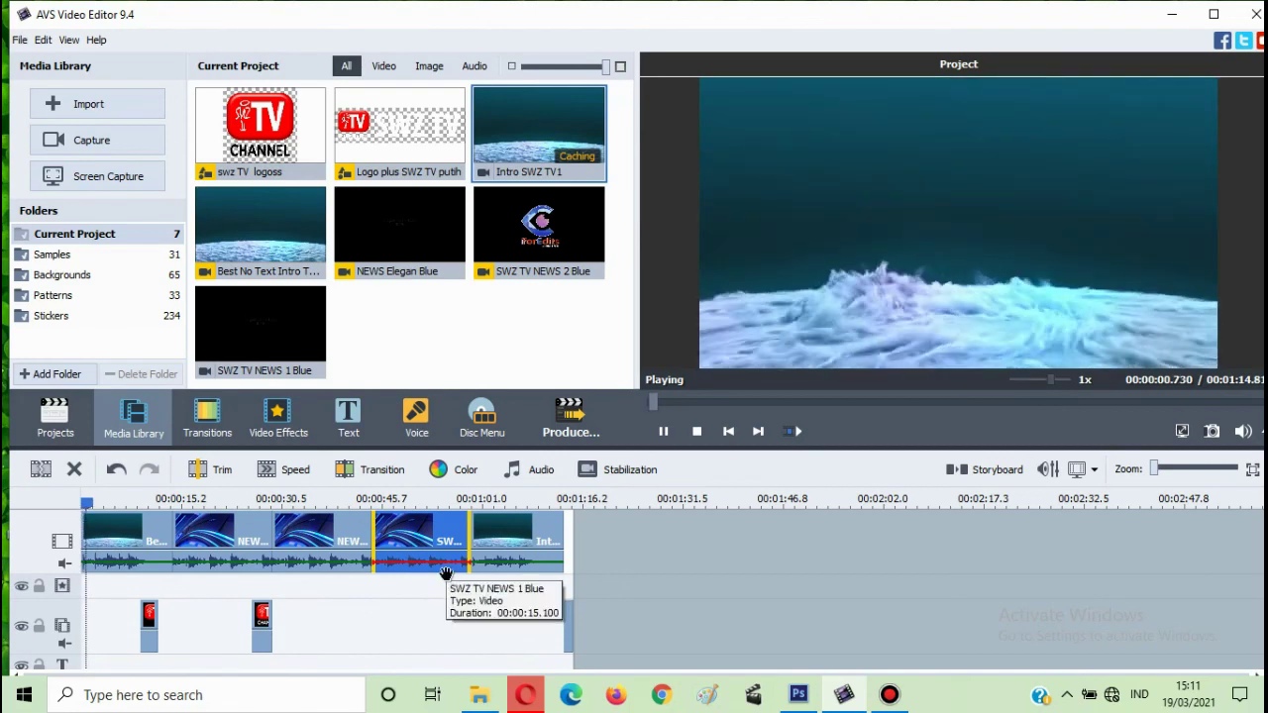
click(666, 432)
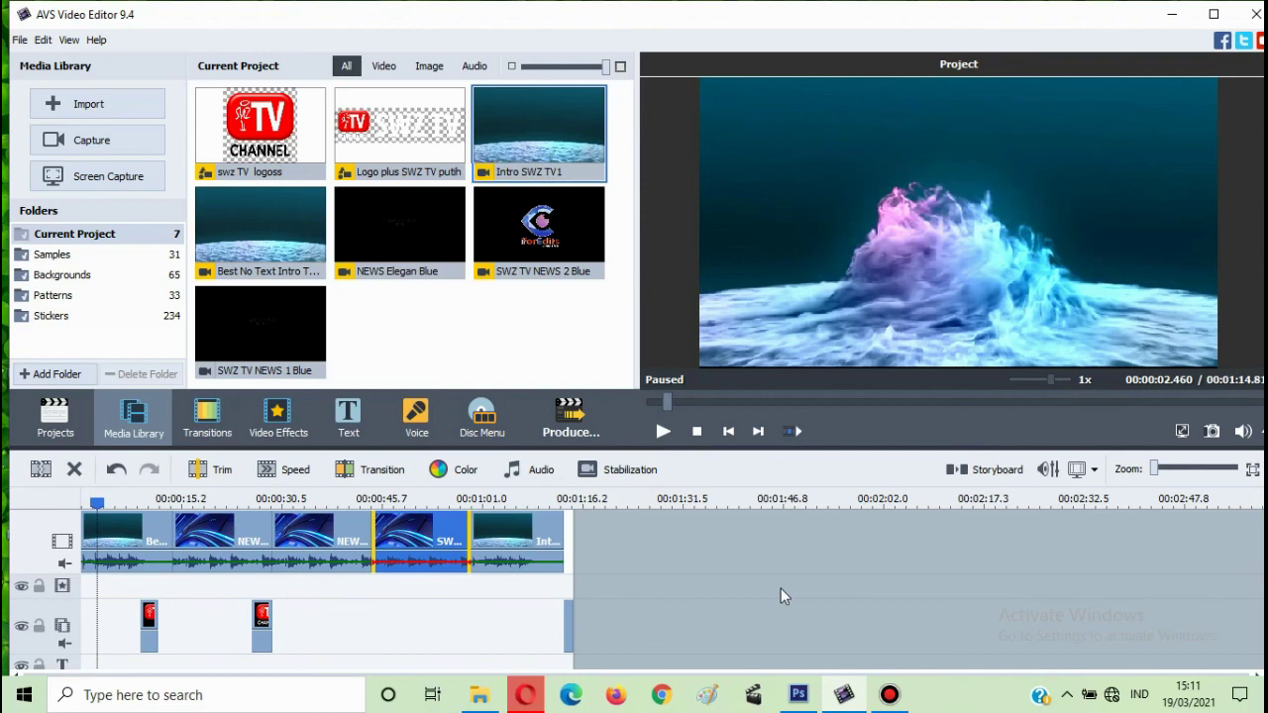
click(662, 433)
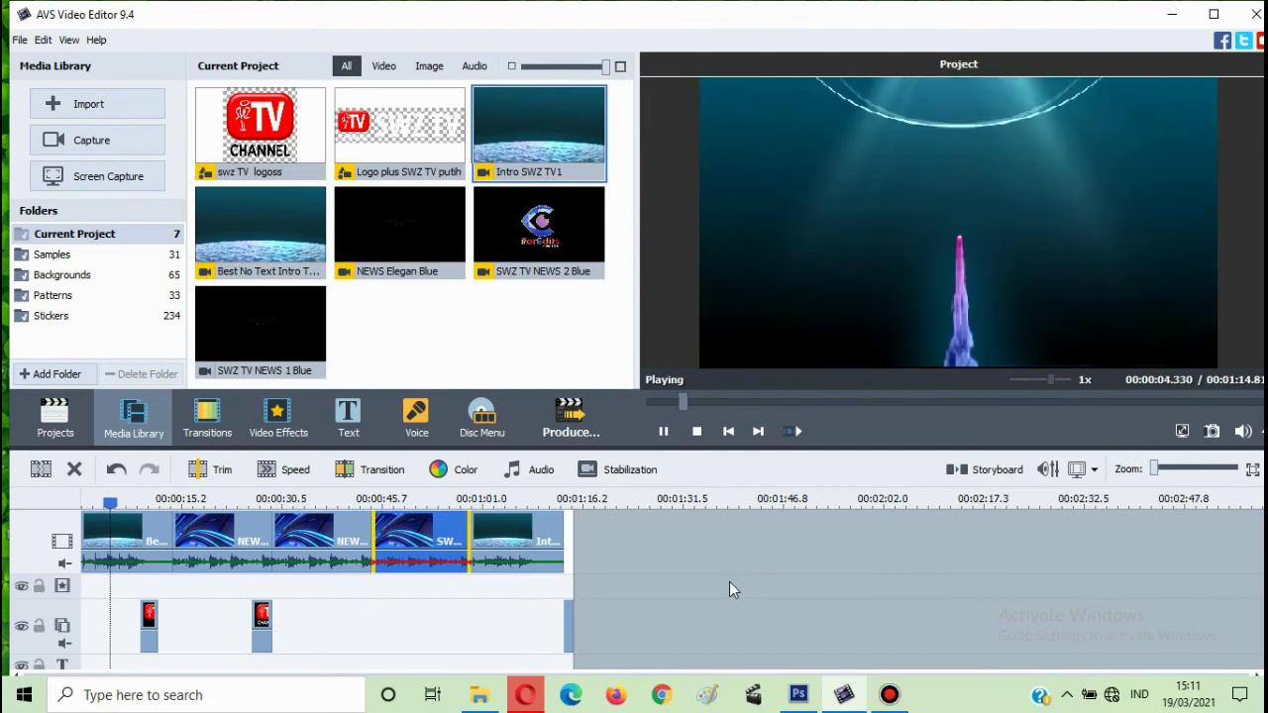